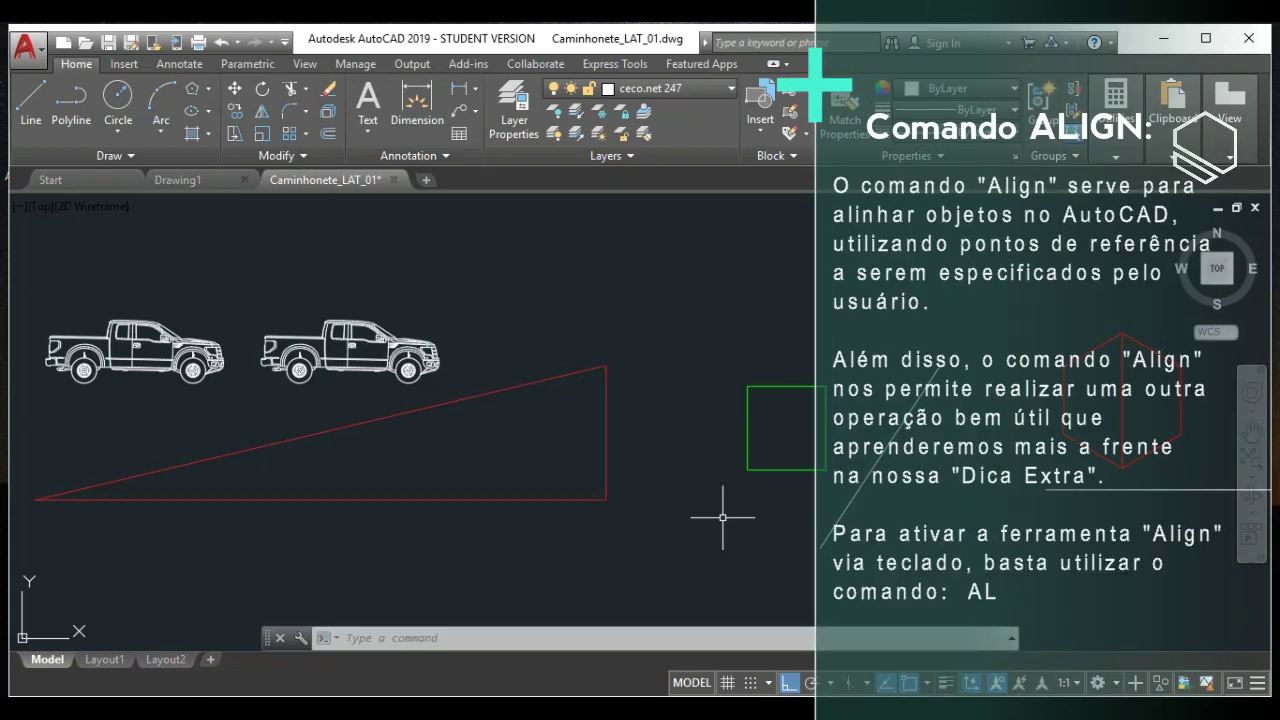
{"action": "middle_click_drag", "start_coordinate": [833, 546], "coordinate": [825, 520]}
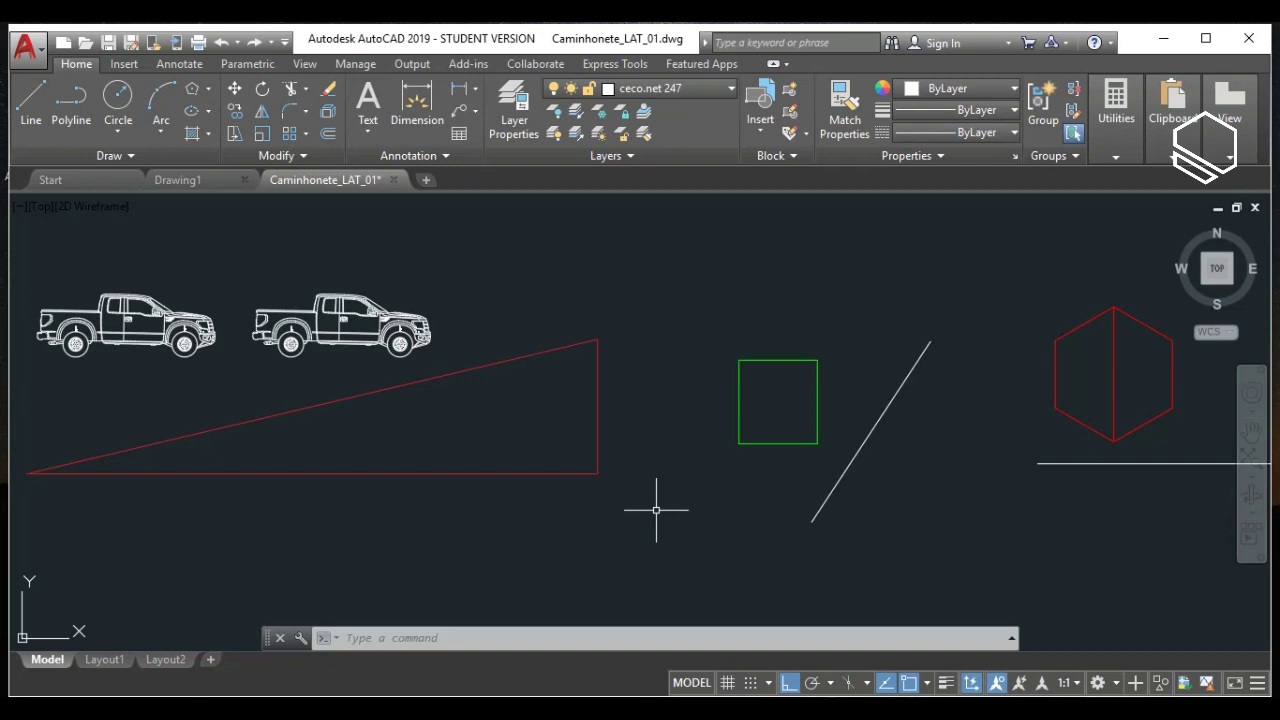
{"action": "type", "text": "AL"}
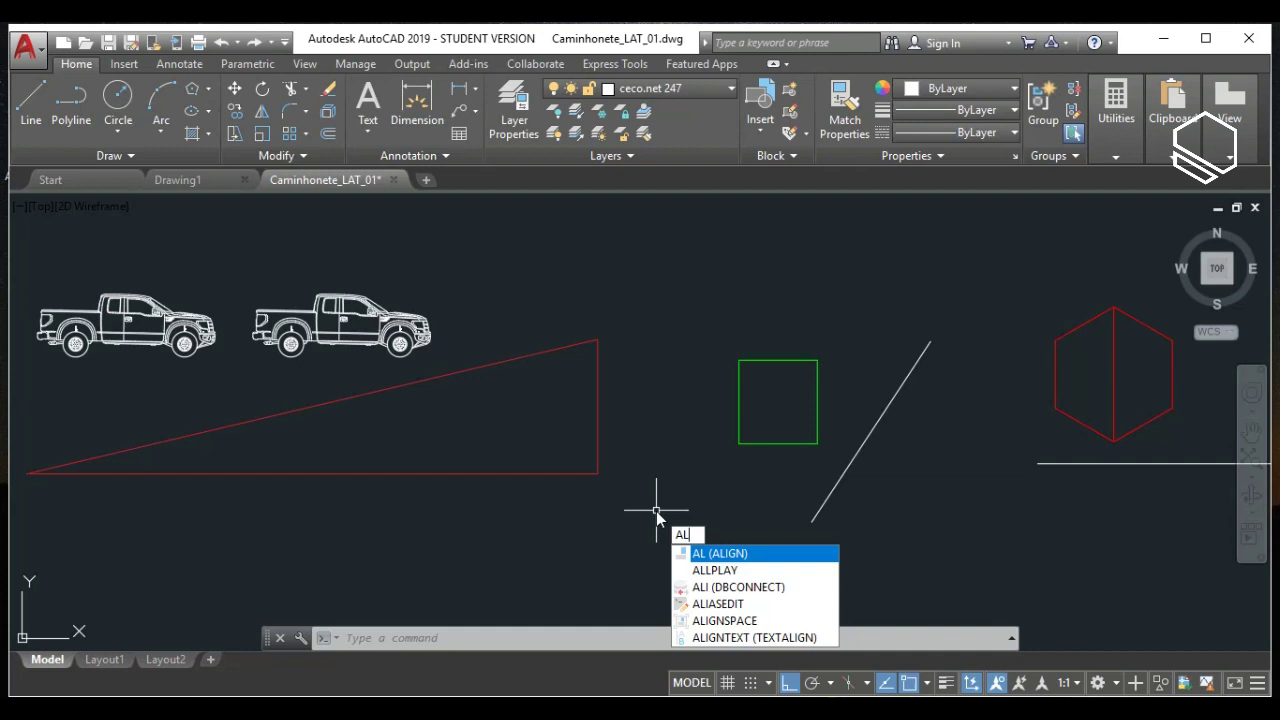
{"action": "key", "text": "Escape"}
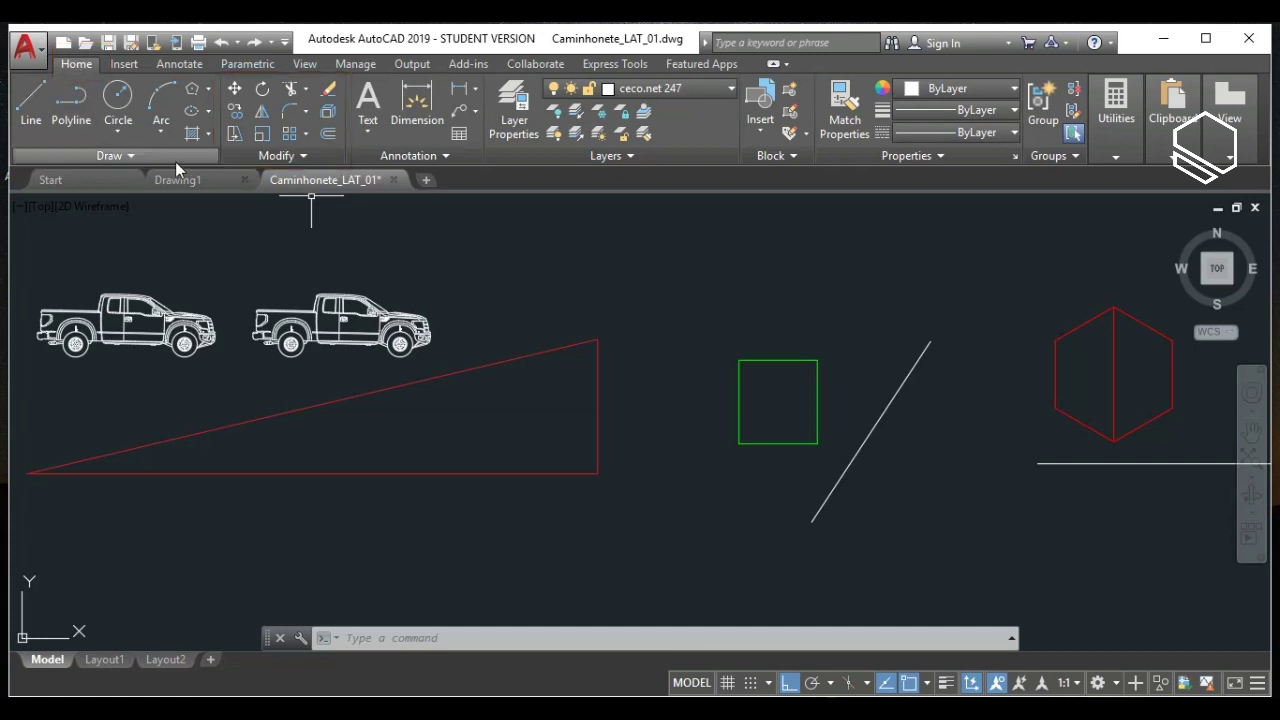
{"action": "left_click", "coordinate": [305, 155]}
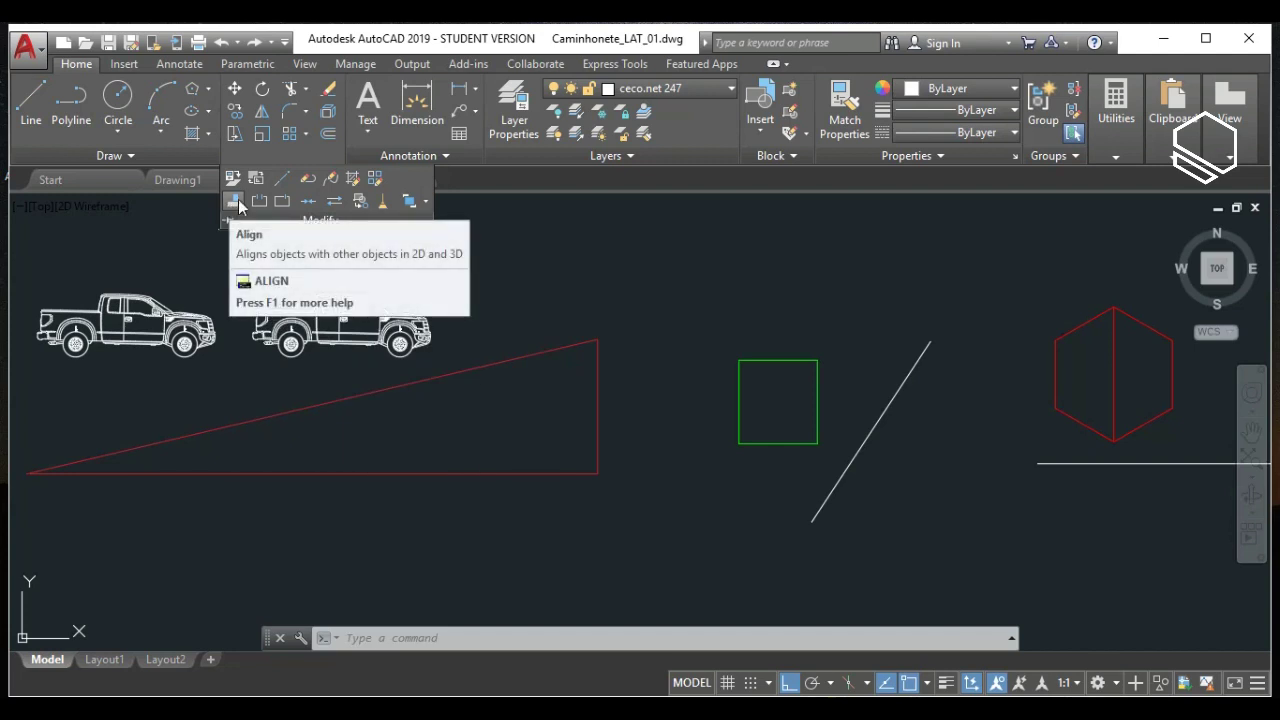
{"action": "left_click", "coordinate": [614, 303]}
{"action": "key", "text": "Escape"}
{"action": "type", "text": "al"}
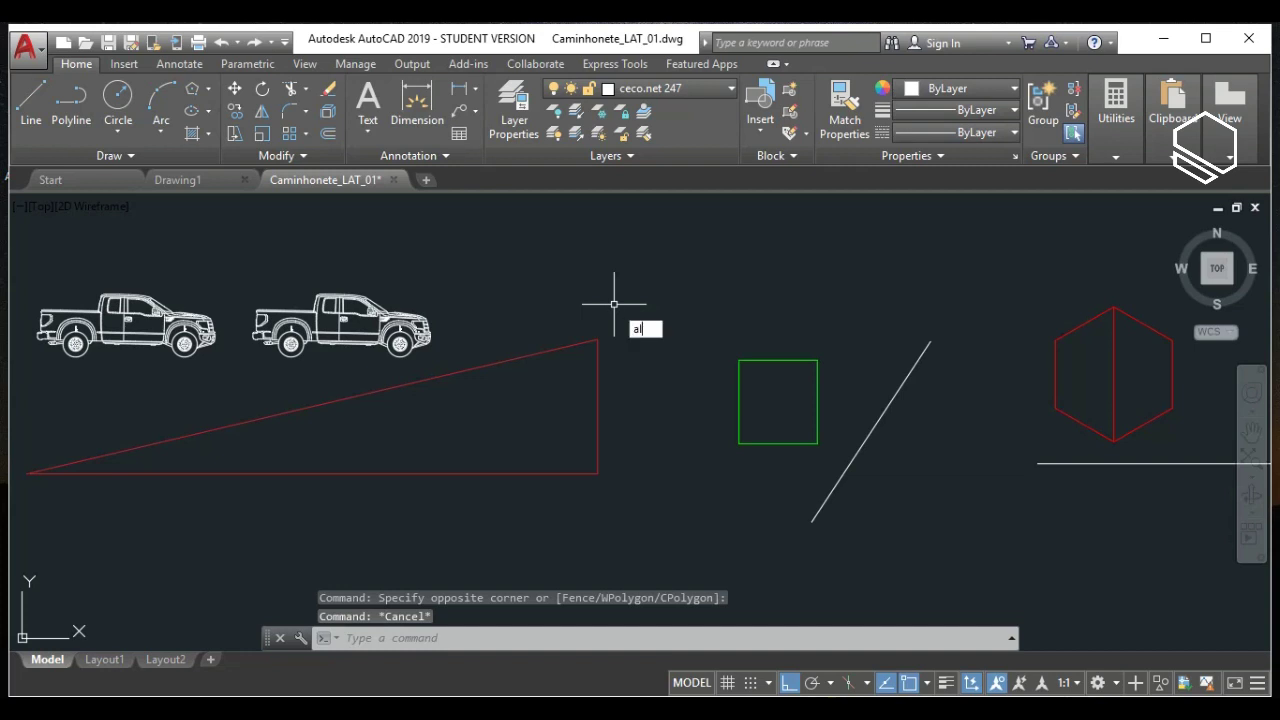
{"action": "key", "text": "Escape"}
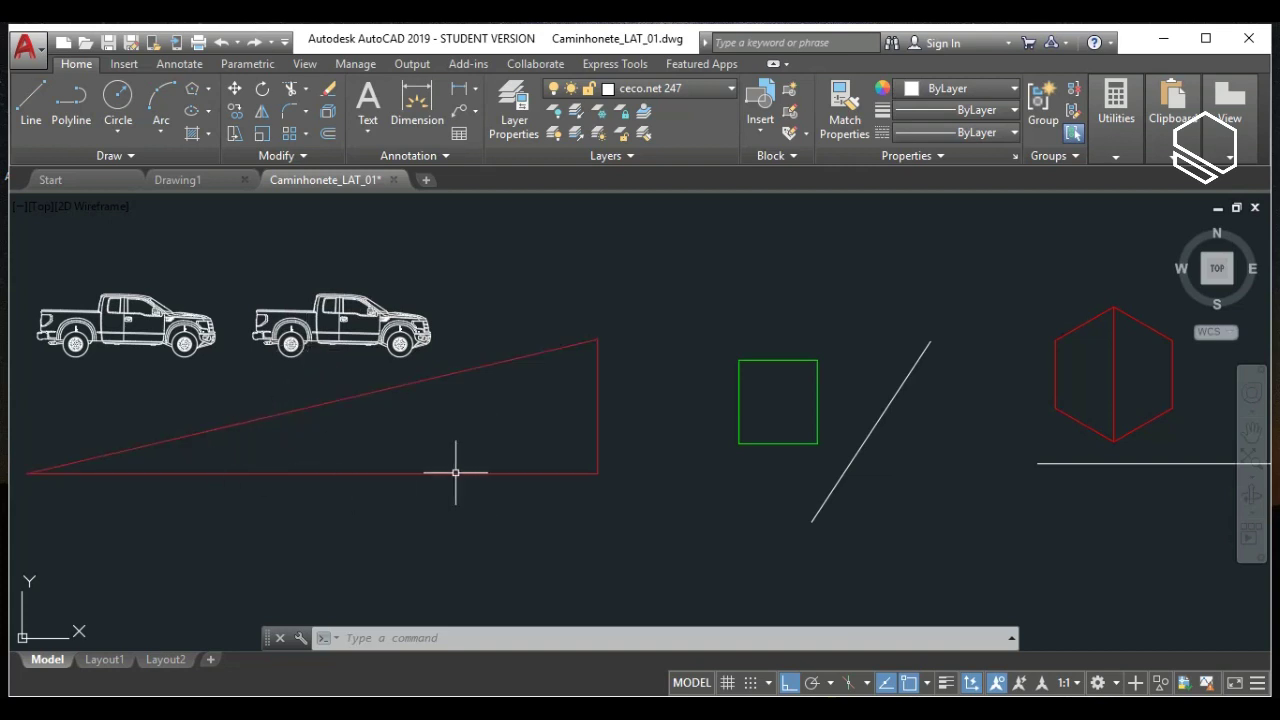
Start Align on both trucks, taking the bottom of the left truck's rear wheel as the first source point.
{"action": "left_click", "coordinate": [329, 360]}
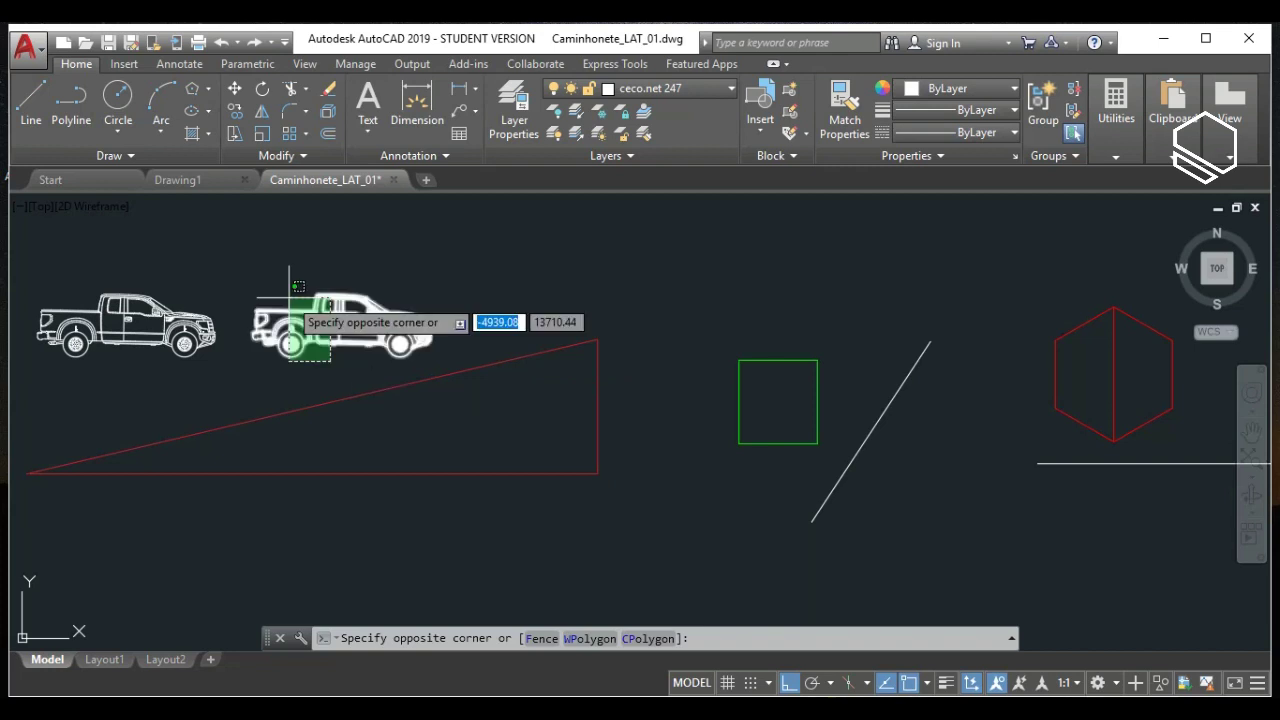
{"action": "left_click", "coordinate": [125, 290]}
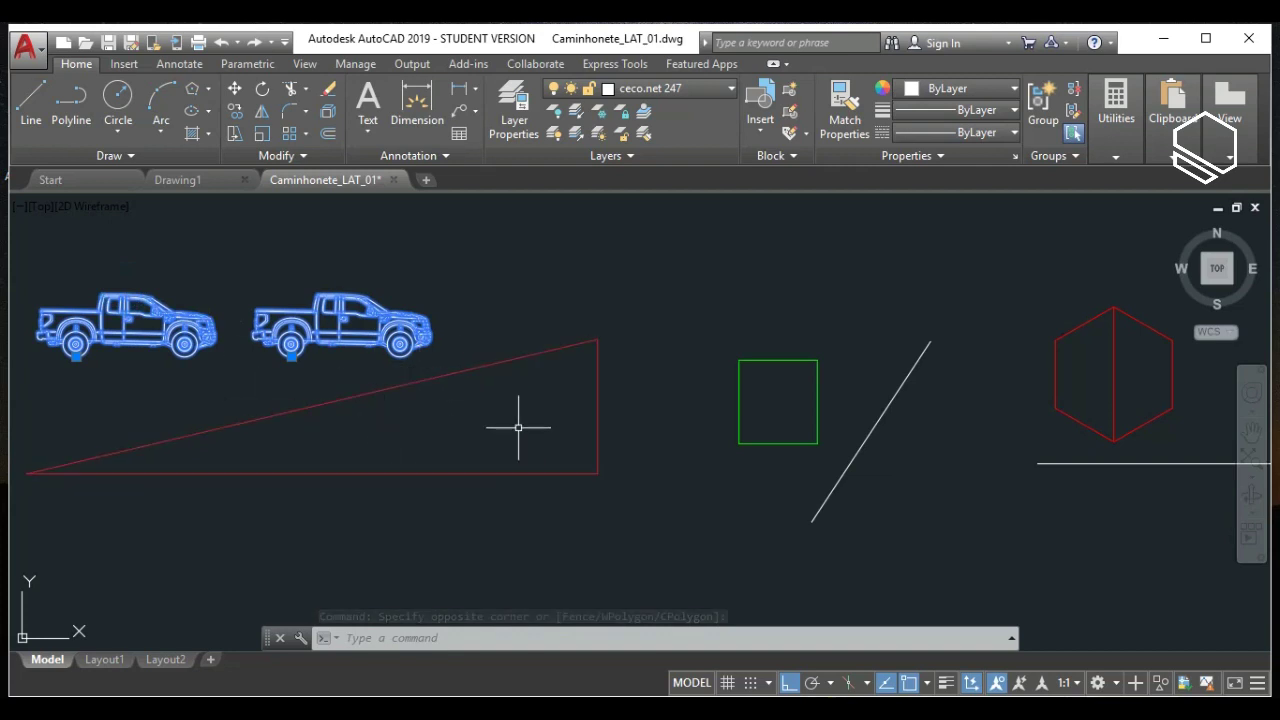
{"action": "type", "text": "AL"}
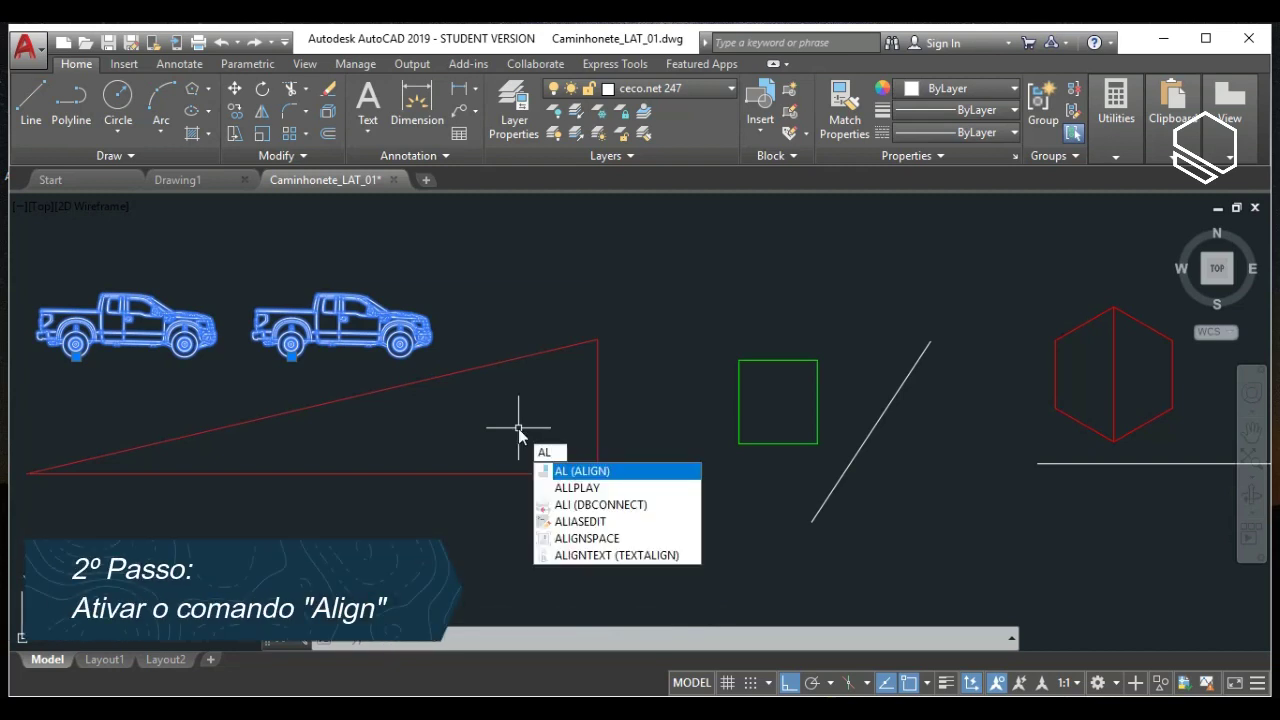
{"action": "key", "text": "Return"}
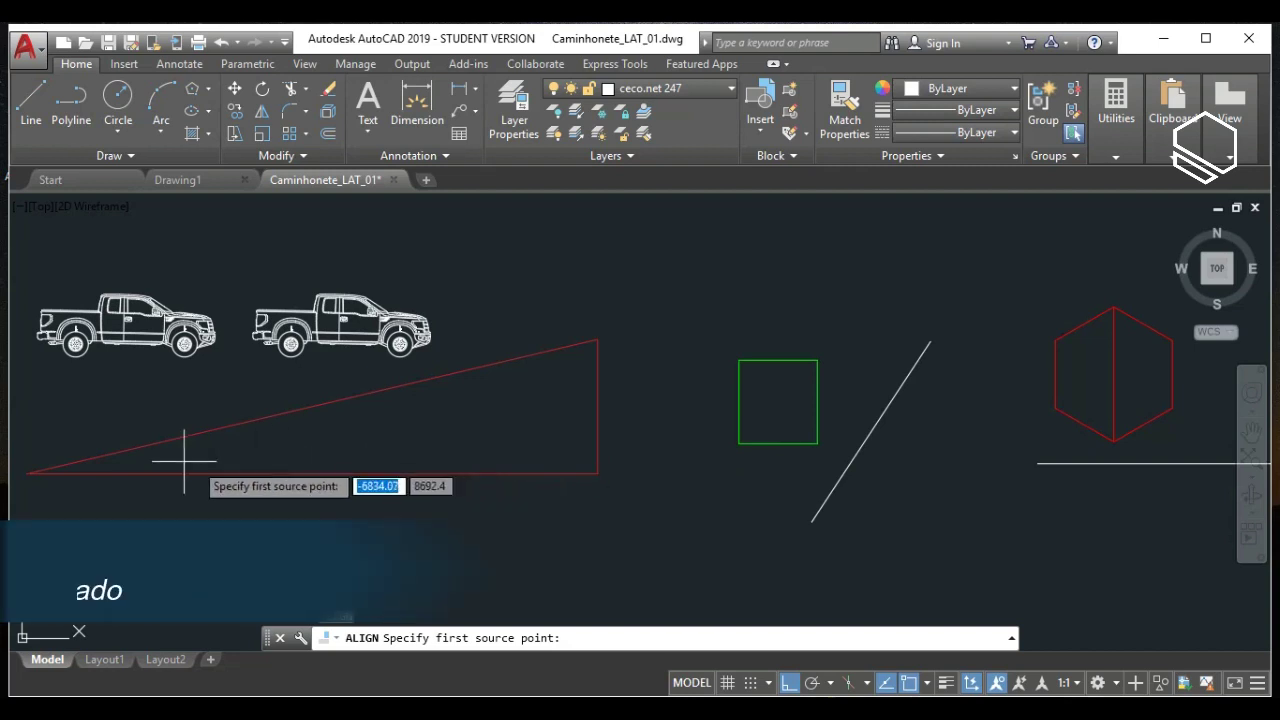
{"action": "scroll", "coordinate": [52, 385], "scroll_direction": "up", "scroll_amount": 5}
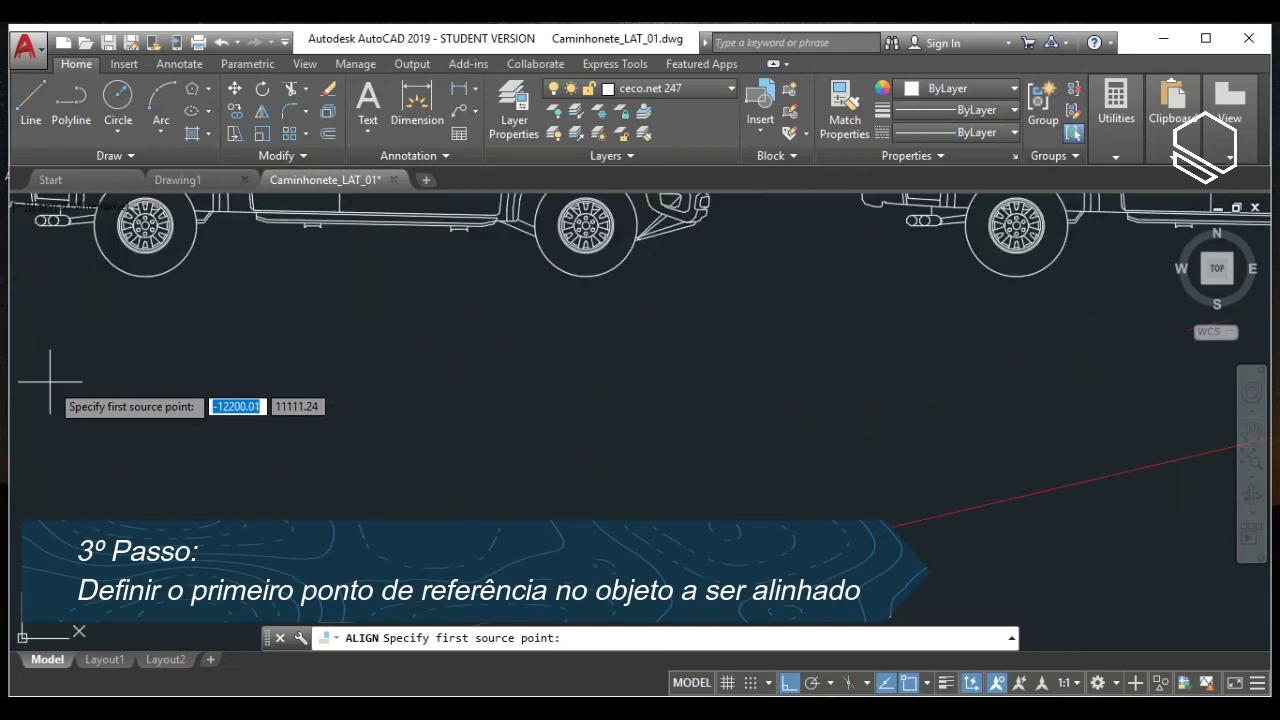
{"action": "scroll", "coordinate": [134, 255], "scroll_direction": "up", "scroll_amount": 2}
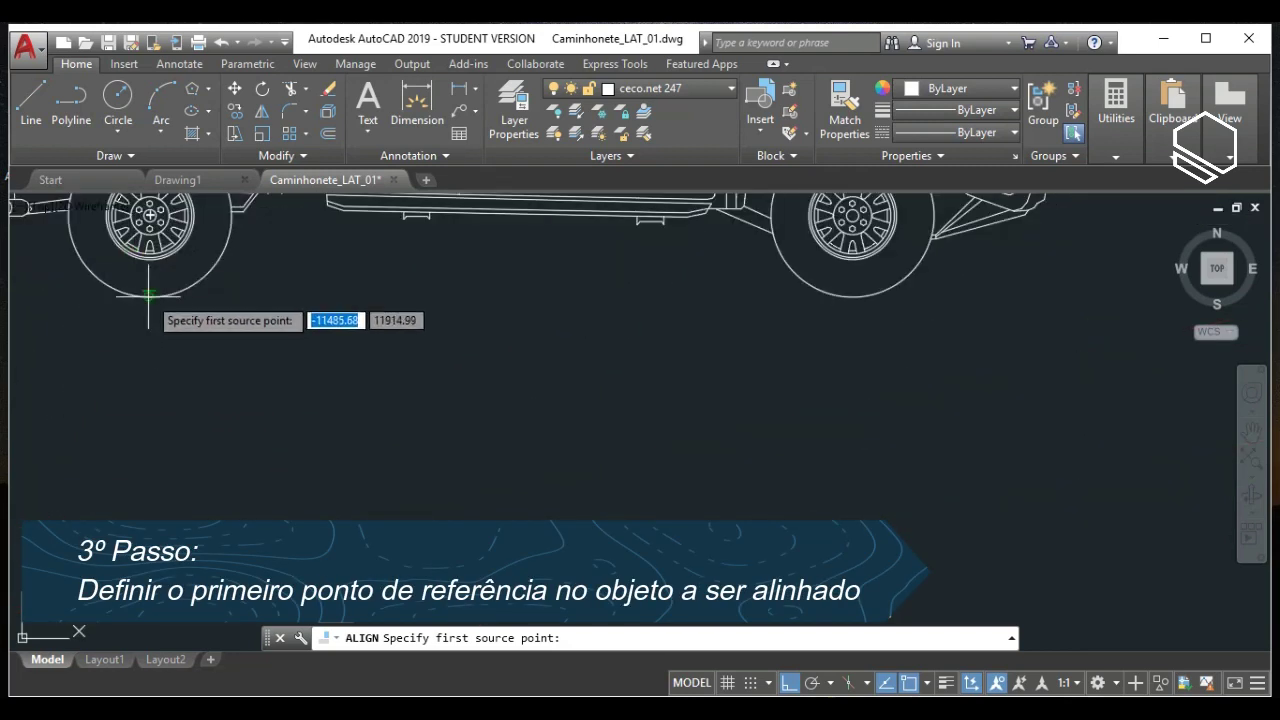
{"action": "scroll", "coordinate": [148, 295], "scroll_direction": "up", "scroll_amount": 2}
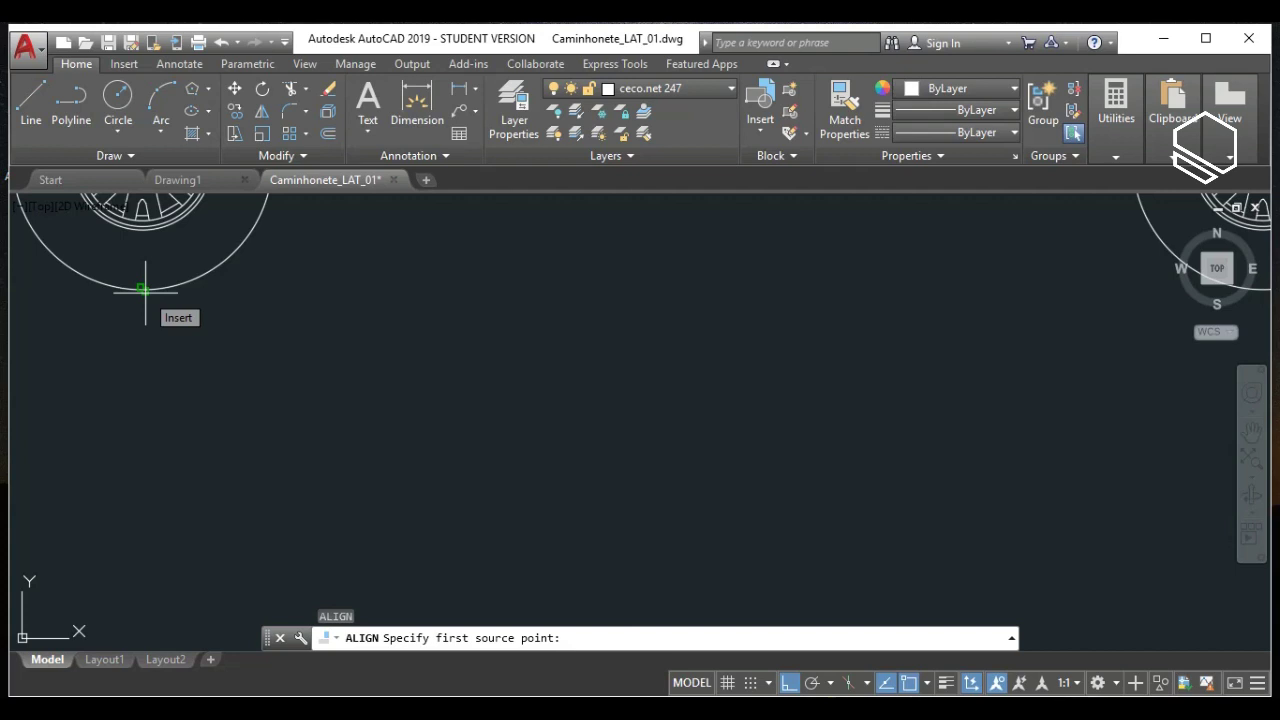
{"action": "left_click", "coordinate": [145, 289]}
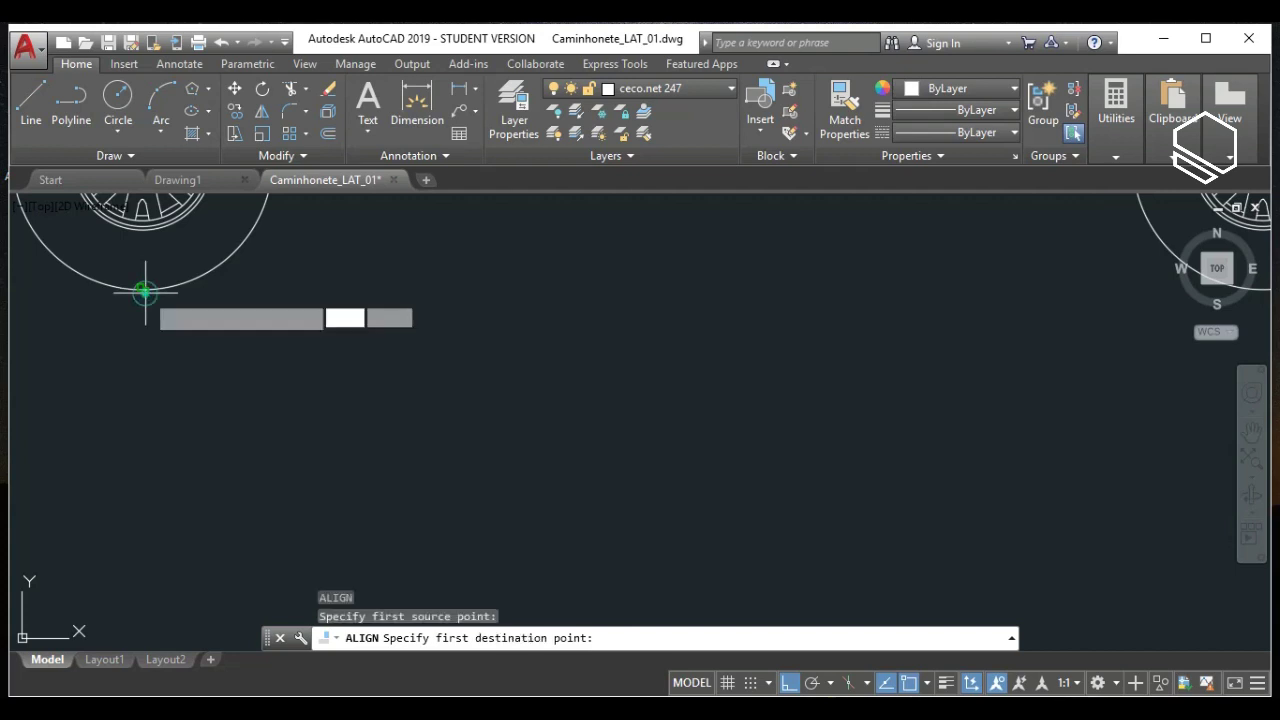
Set the first destination point at the lower end of the red triangle's slope.
{"action": "scroll", "coordinate": [145, 289], "scroll_direction": "down", "scroll_amount": 4}
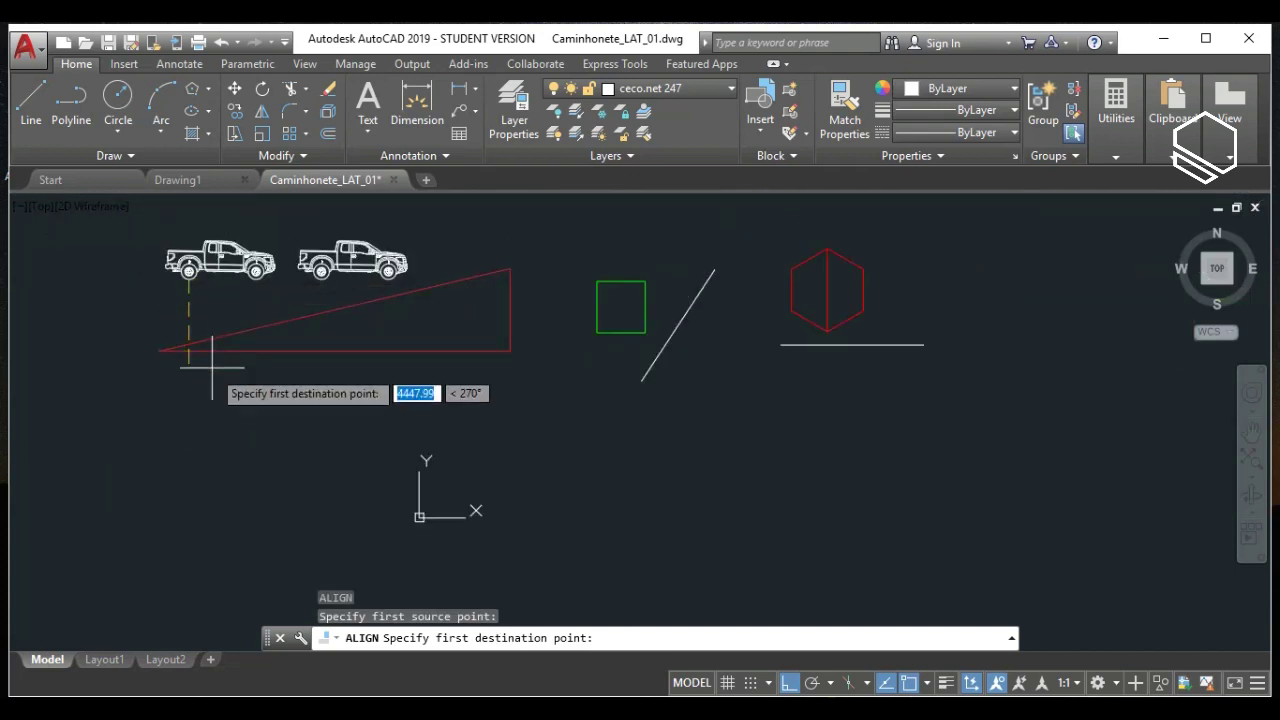
{"action": "scroll", "coordinate": [188, 268], "scroll_direction": "up", "scroll_amount": 3}
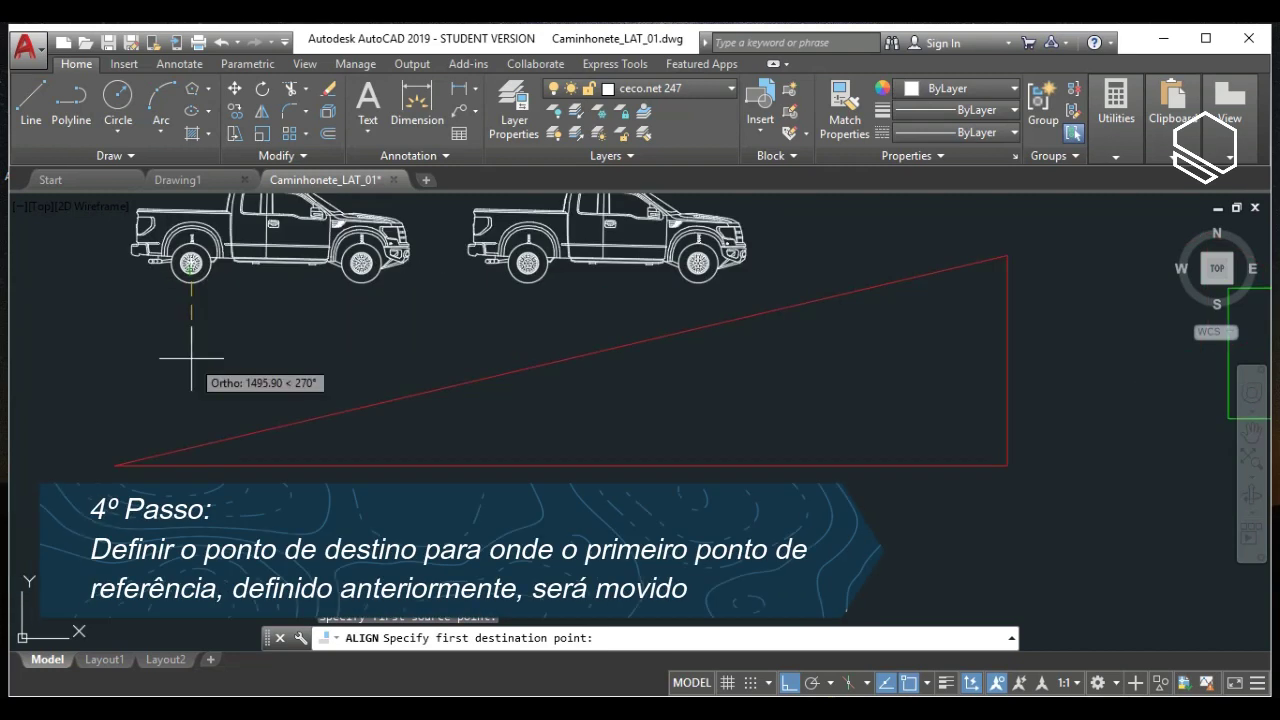
{"action": "scroll", "coordinate": [147, 447], "scroll_direction": "up", "scroll_amount": 4}
{"action": "middle_click_drag", "start_coordinate": [115, 451], "coordinate": [378, 392]}
{"action": "scroll", "coordinate": [368, 411], "scroll_direction": "up", "scroll_amount": 2}
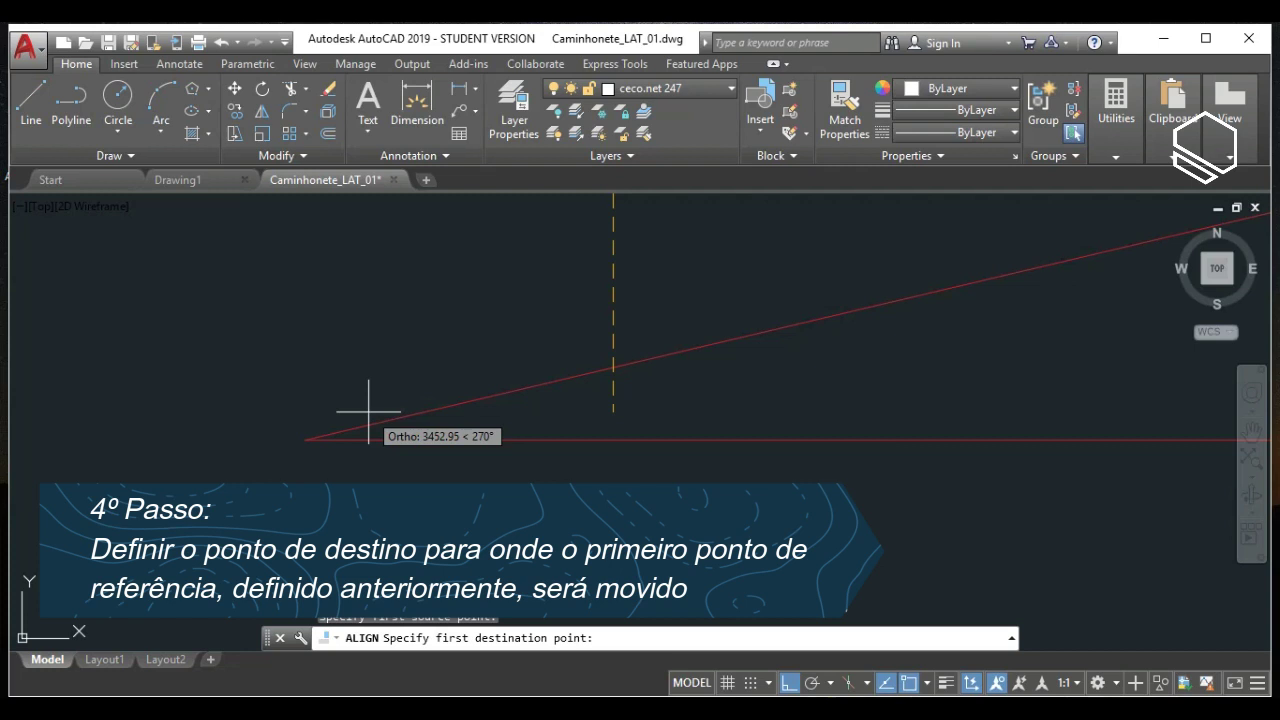
{"action": "scroll", "coordinate": [334, 436], "scroll_direction": "up", "scroll_amount": 2}
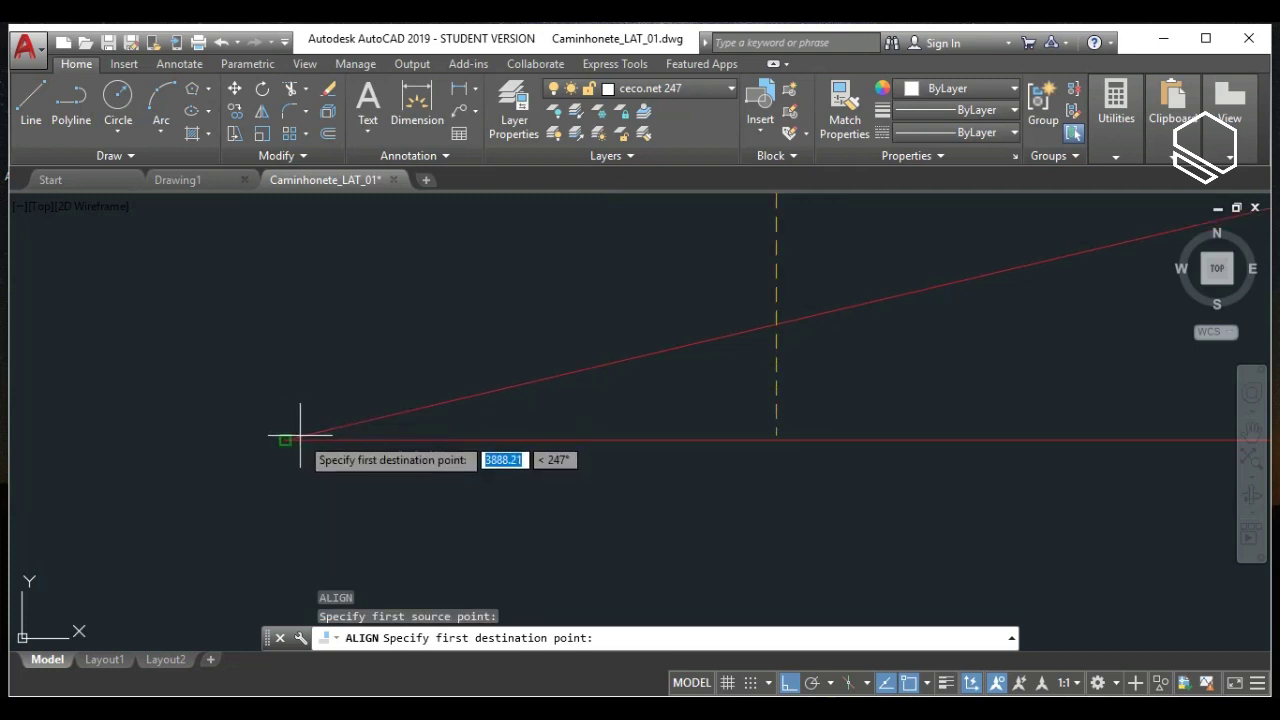
{"action": "left_click", "coordinate": [286, 438]}
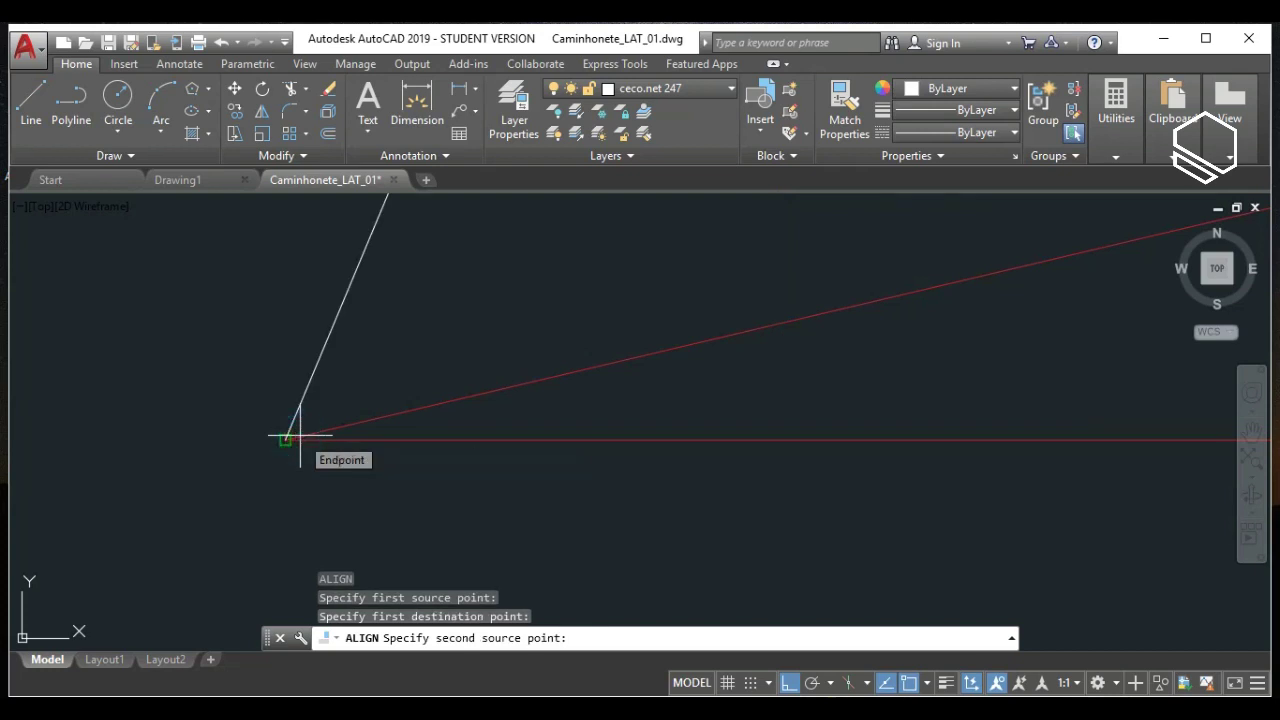
Set the second source point at the bottom of the right truck's front wheel.
{"action": "scroll", "coordinate": [298, 438], "scroll_direction": "down", "scroll_amount": 3}
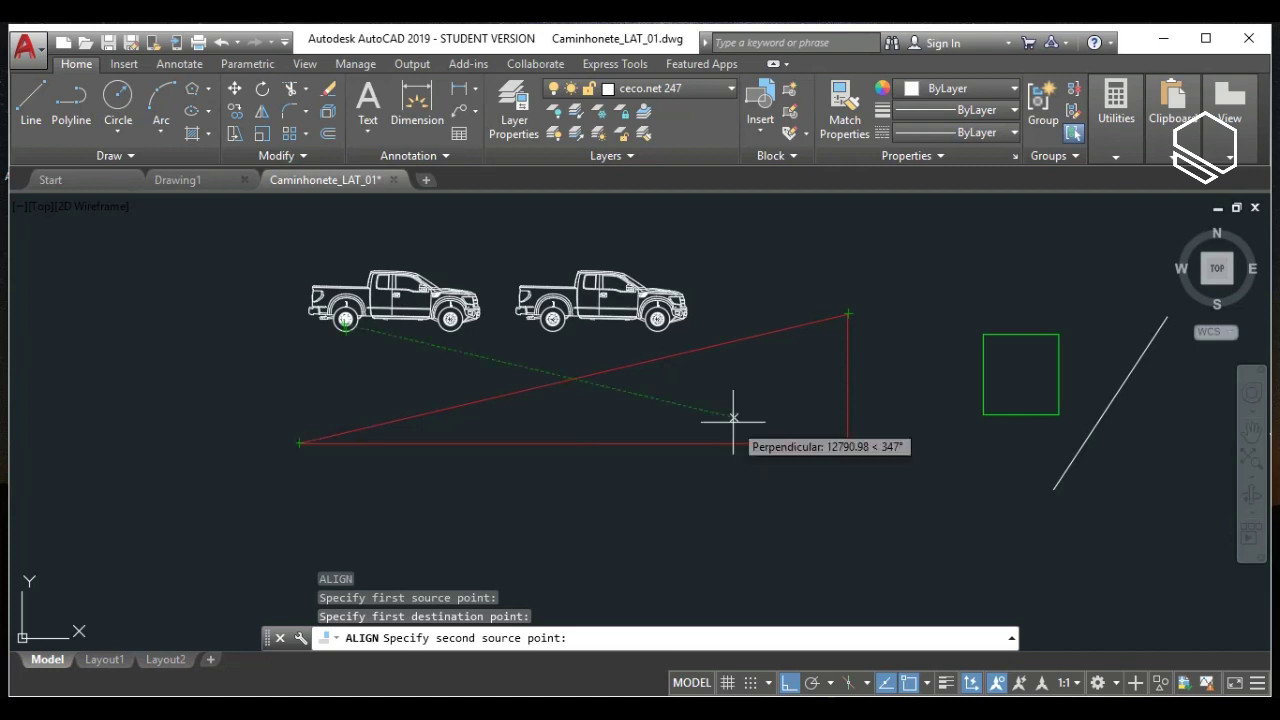
{"action": "scroll", "coordinate": [626, 337], "scroll_direction": "up", "scroll_amount": 10}
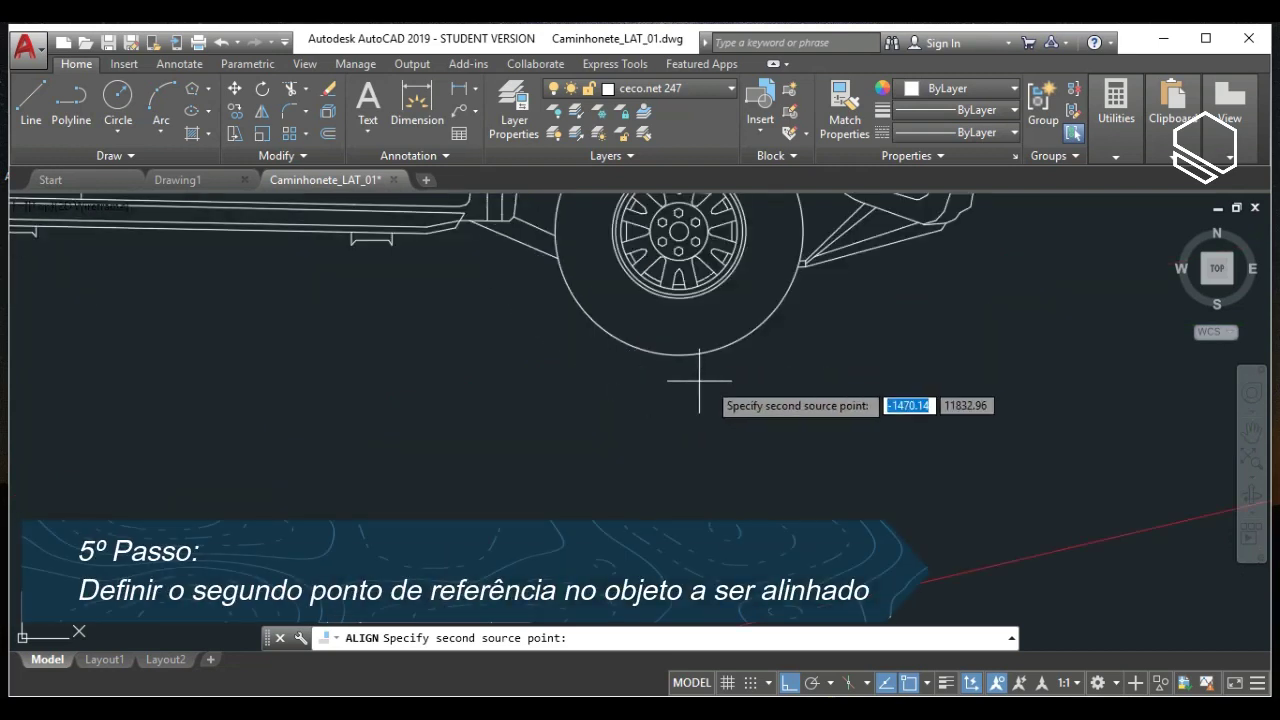
{"action": "left_click", "coordinate": [670, 354]}
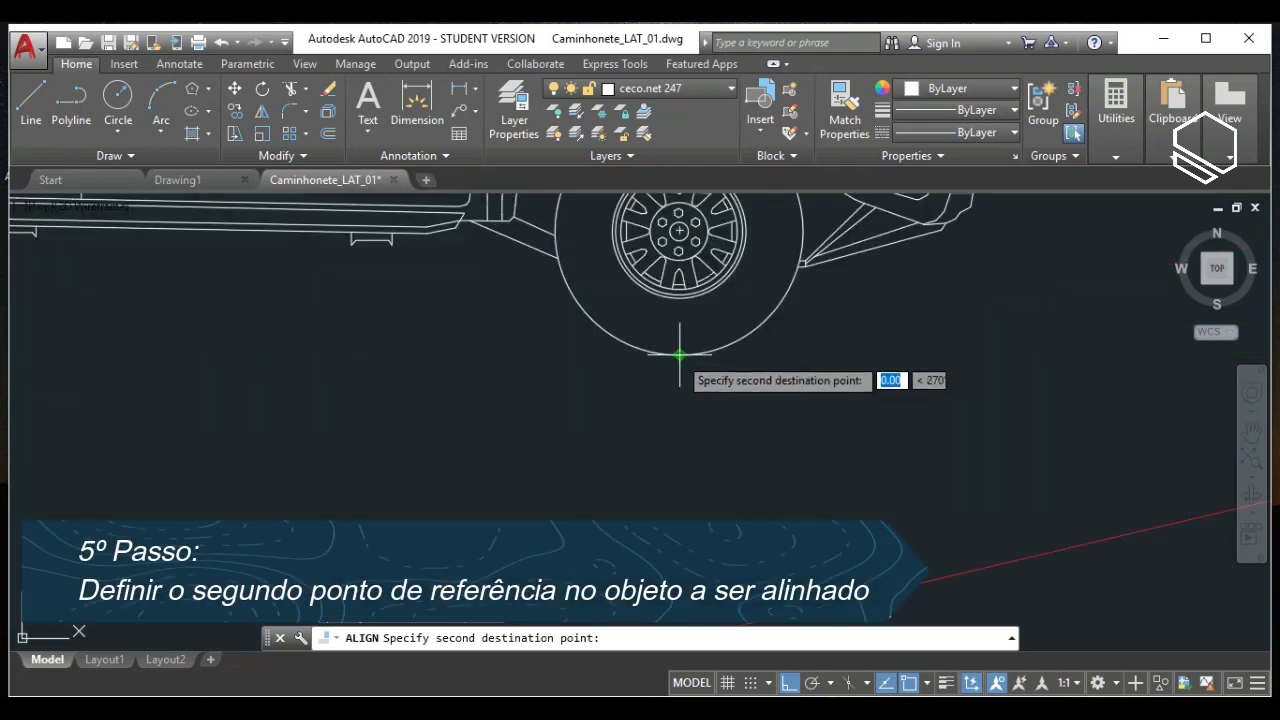
Set the second destination point at the upper end of the slope and finish the alignment without a third point or scaling.
{"action": "scroll", "coordinate": [677, 362], "scroll_direction": "down", "scroll_amount": 5}
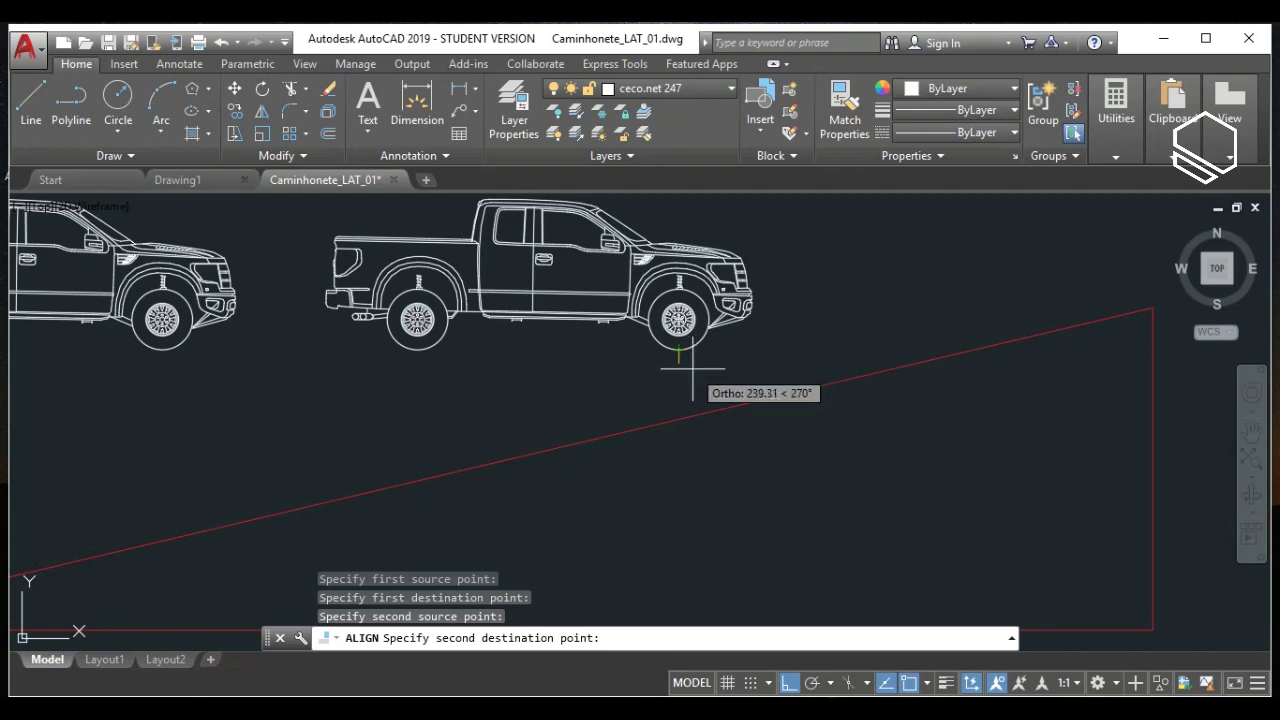
{"action": "scroll", "coordinate": [684, 362], "scroll_direction": "down", "scroll_amount": 2}
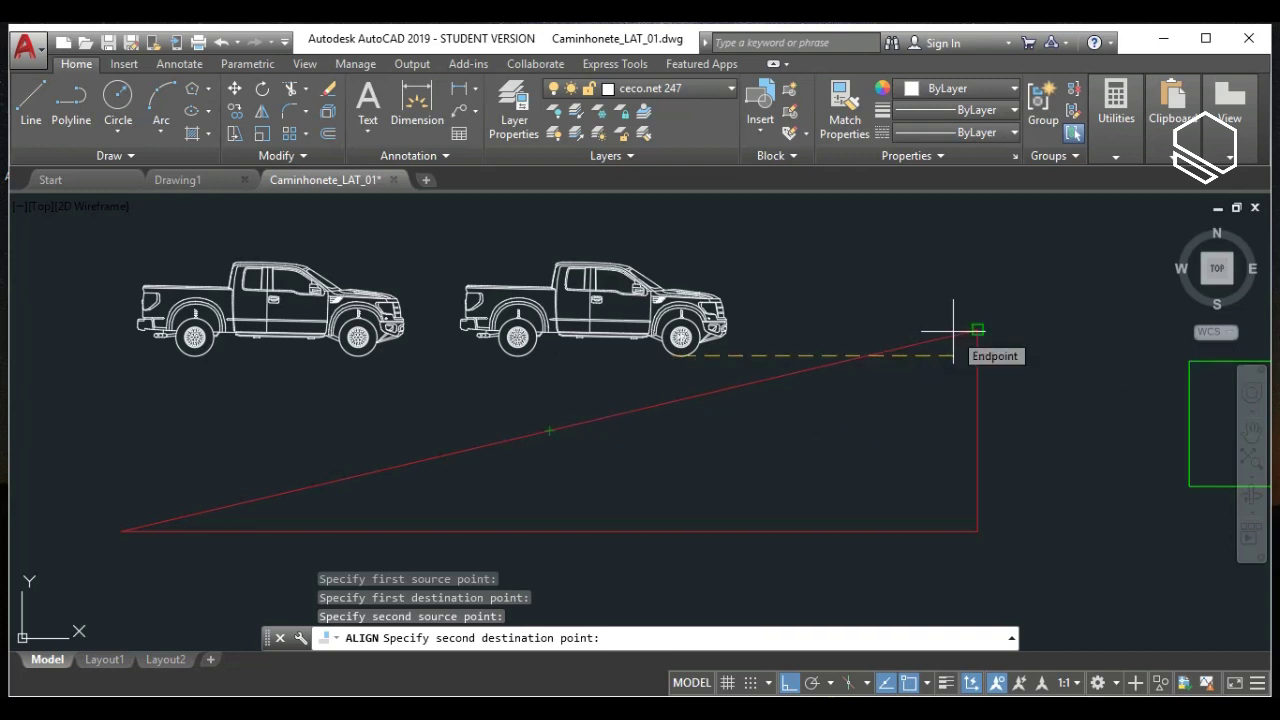
{"action": "scroll", "coordinate": [942, 341], "scroll_direction": "down", "scroll_amount": 2}
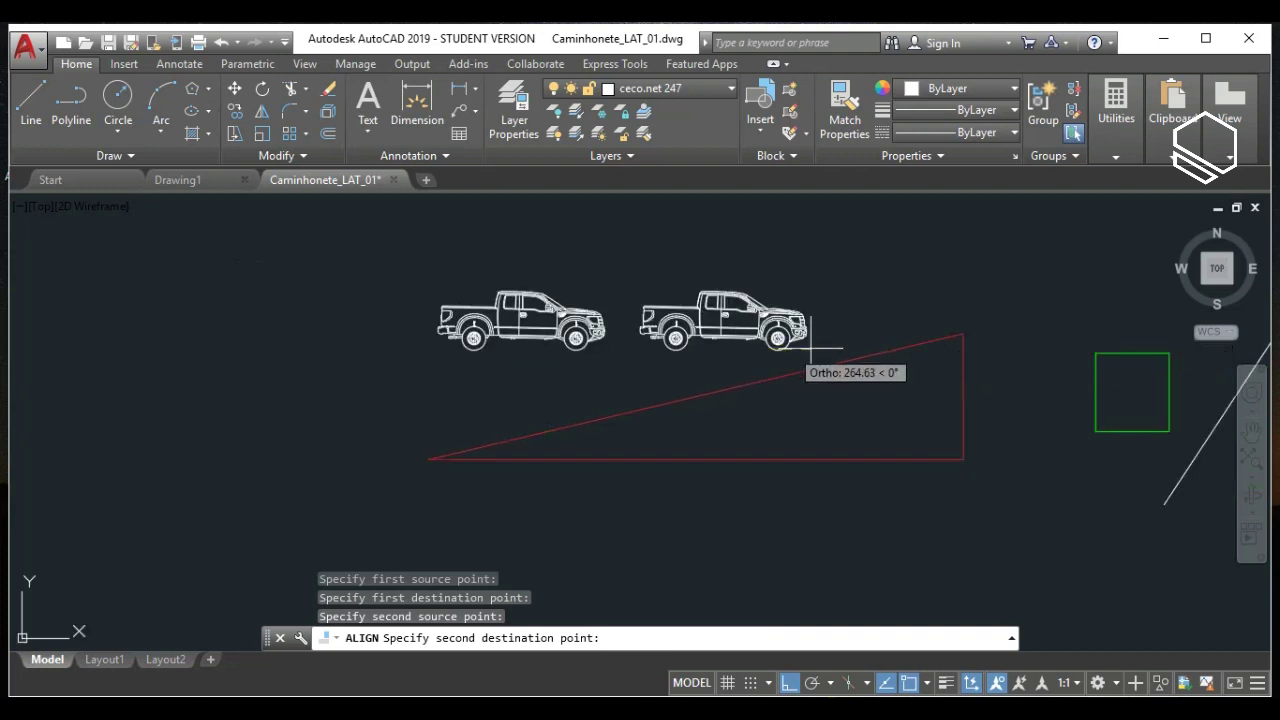
{"action": "scroll", "coordinate": [951, 350], "scroll_direction": "up", "scroll_amount": 2}
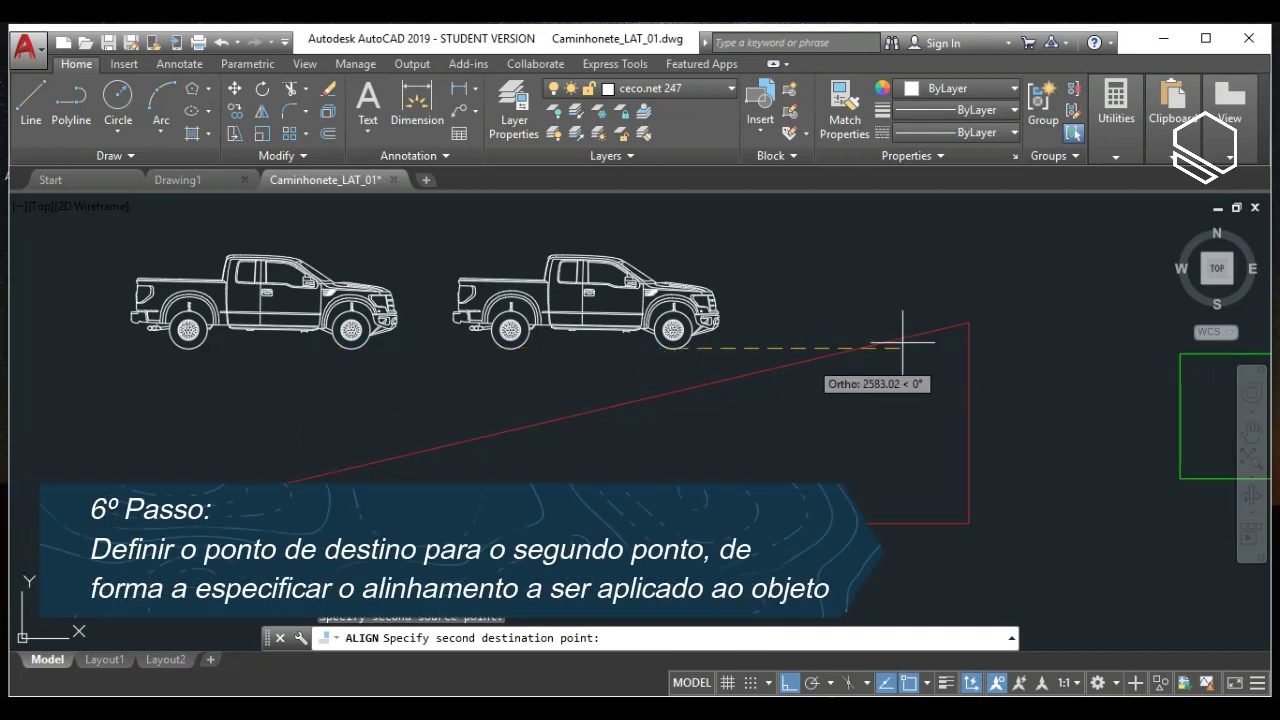
{"action": "left_click", "coordinate": [958, 322]}
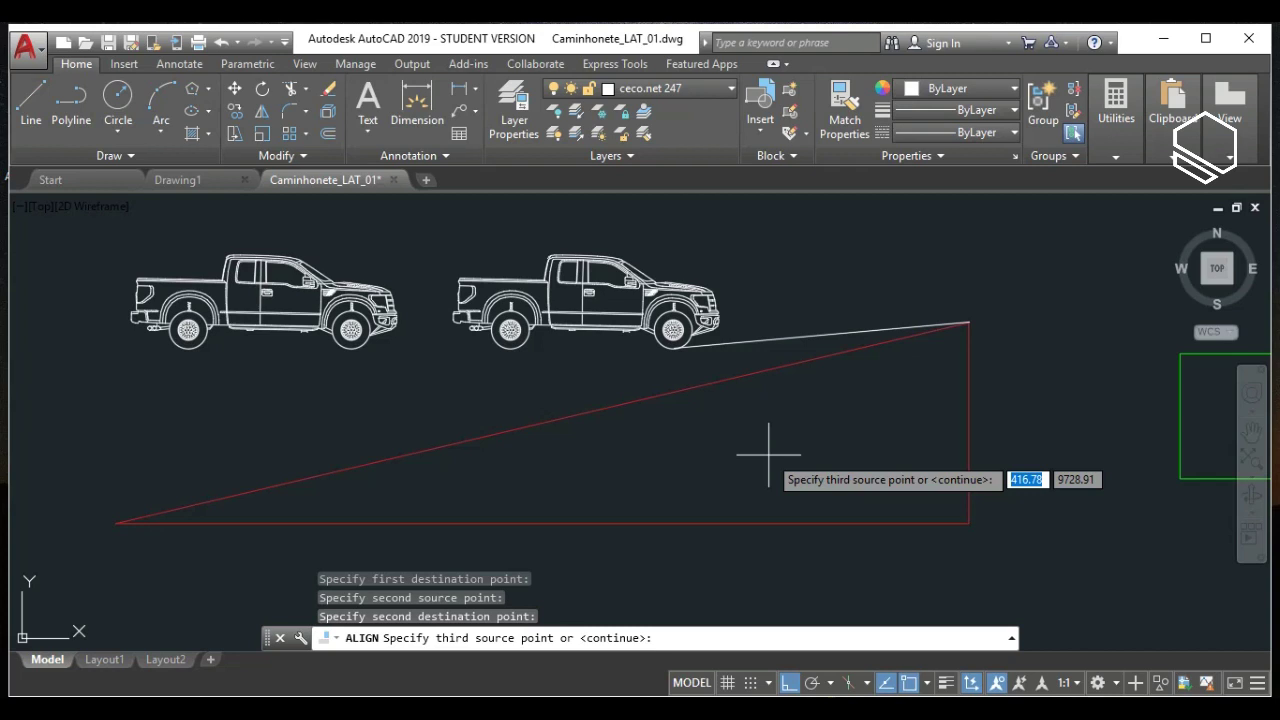
{"action": "key", "text": "Return"}
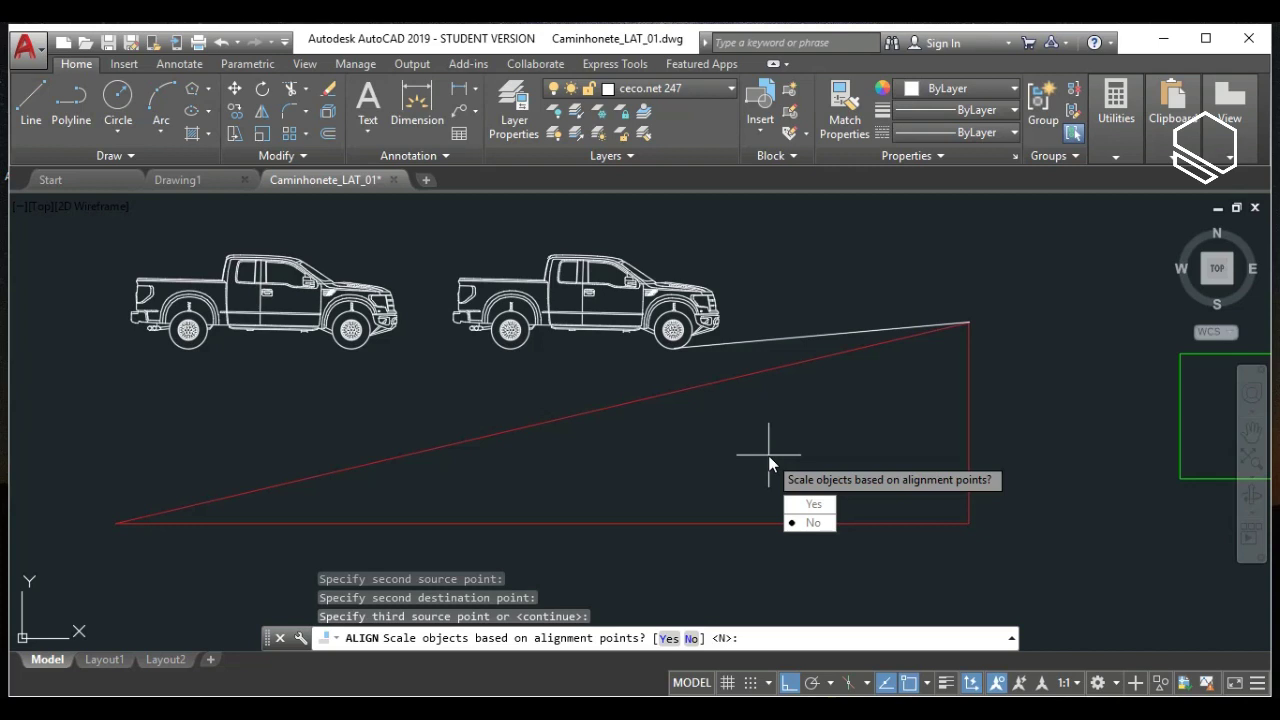
{"action": "key", "text": "Return"}
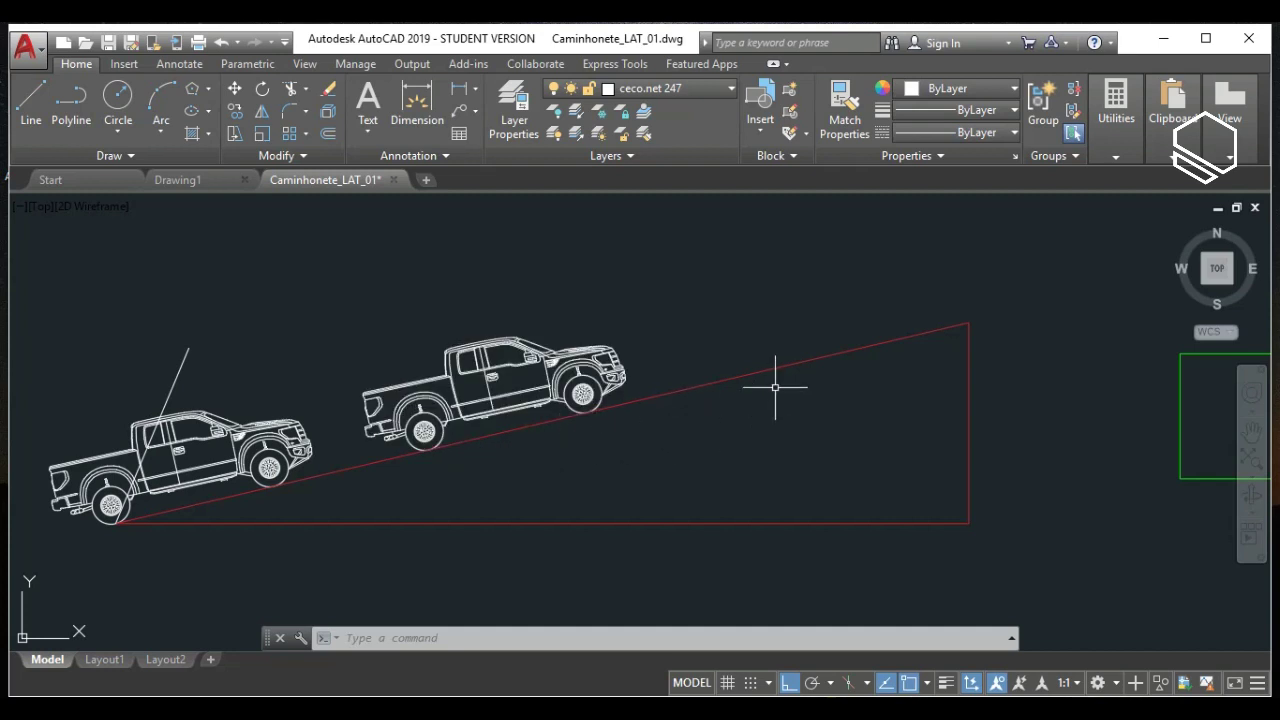
Undo the alignment of the two trucks to the slope.
{"action": "scroll", "coordinate": [834, 386], "scroll_direction": "down", "scroll_amount": 2}
{"action": "scroll", "coordinate": [834, 386], "scroll_direction": "up", "scroll_amount": 2}
{"action": "scroll", "coordinate": [834, 386], "scroll_direction": "down", "scroll_amount": 2}
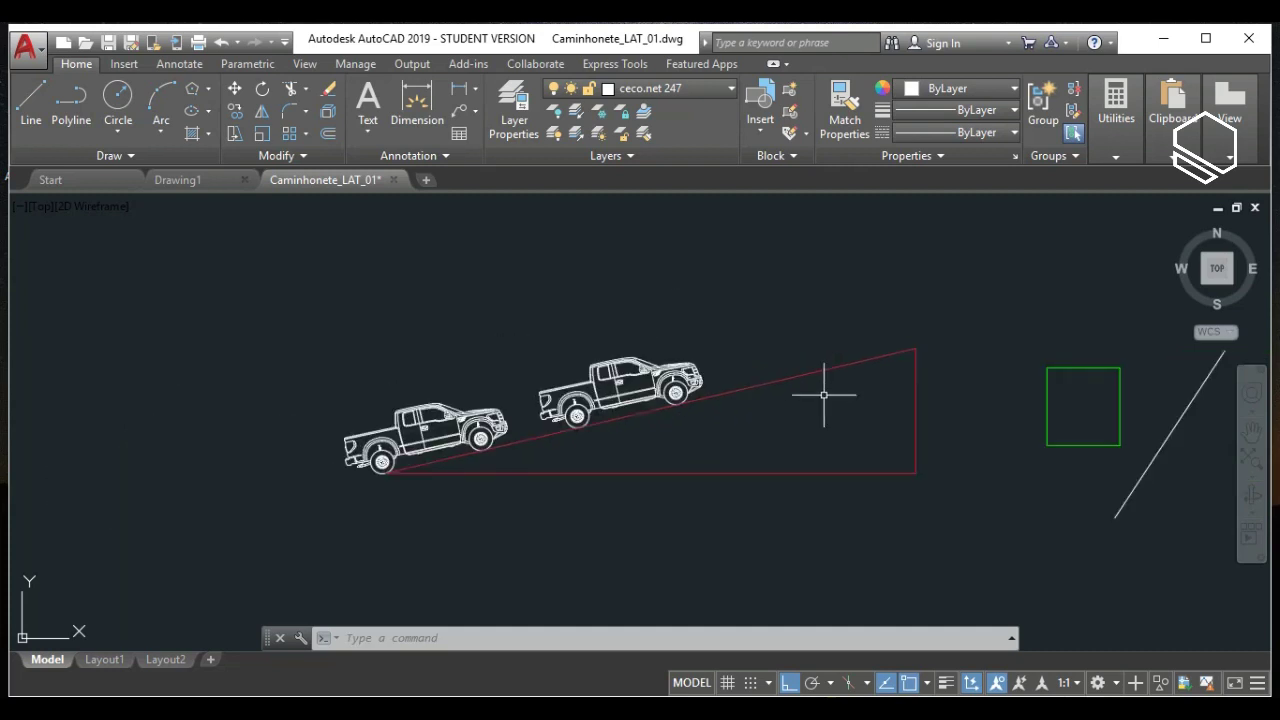
{"action": "scroll", "coordinate": [820, 403], "scroll_direction": "up", "scroll_amount": 2}
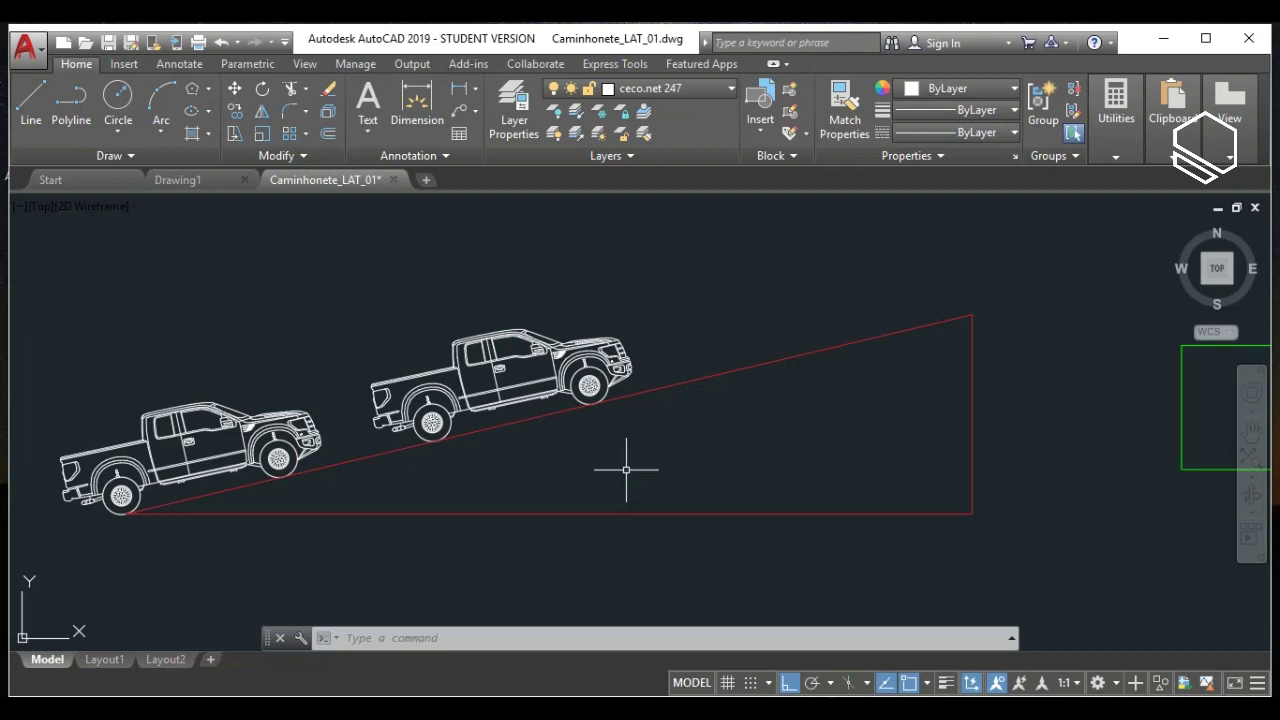
{"action": "key", "text": "ctrl+z"}
{"action": "key", "text": "ctrl+z"}
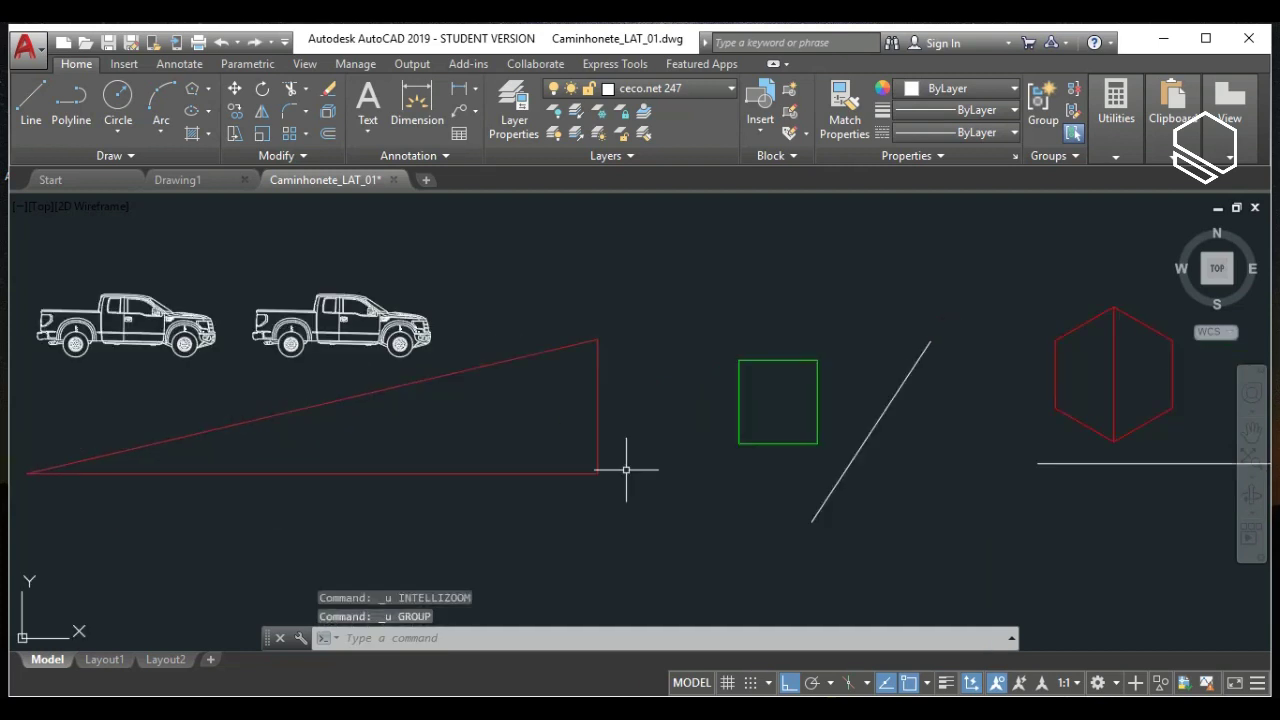
Start Align on the two trucks with the first source point at the bottom of the left truck's rear wheel.
{"action": "middle_click_drag", "start_coordinate": [626, 468], "coordinate": [723, 480]}
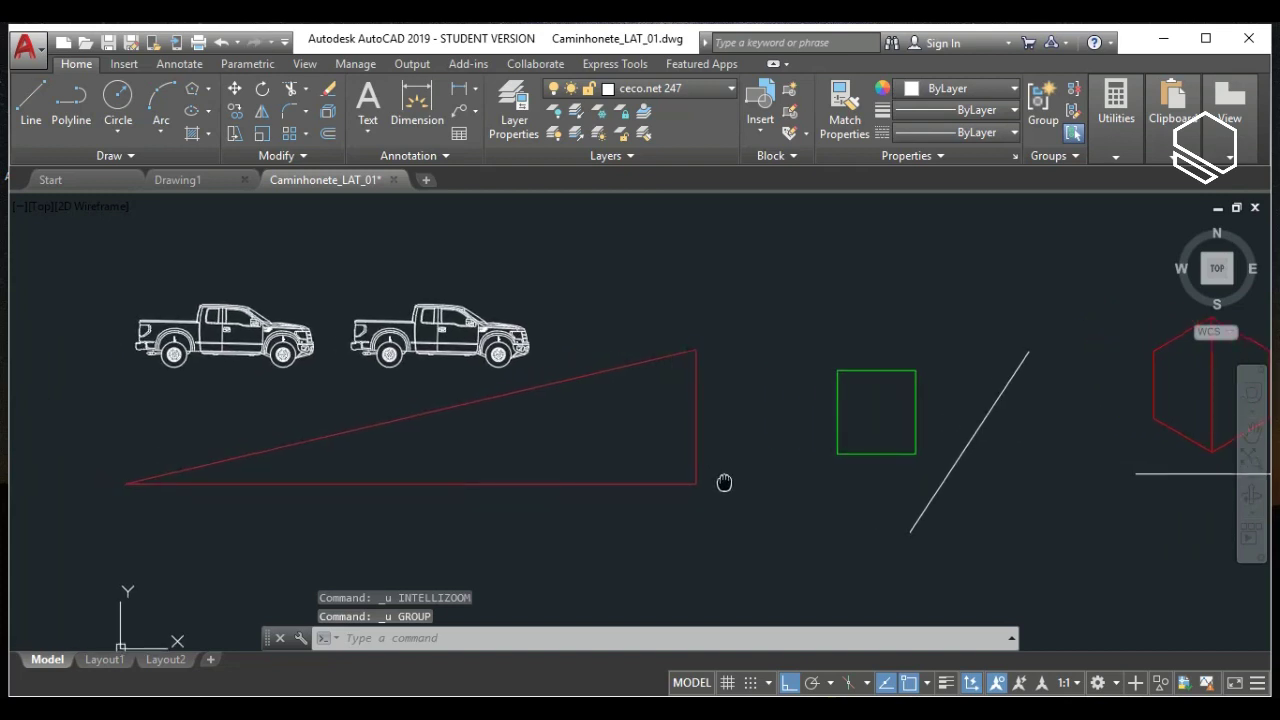
{"action": "left_click", "coordinate": [453, 380]}
{"action": "left_click", "coordinate": [251, 289]}
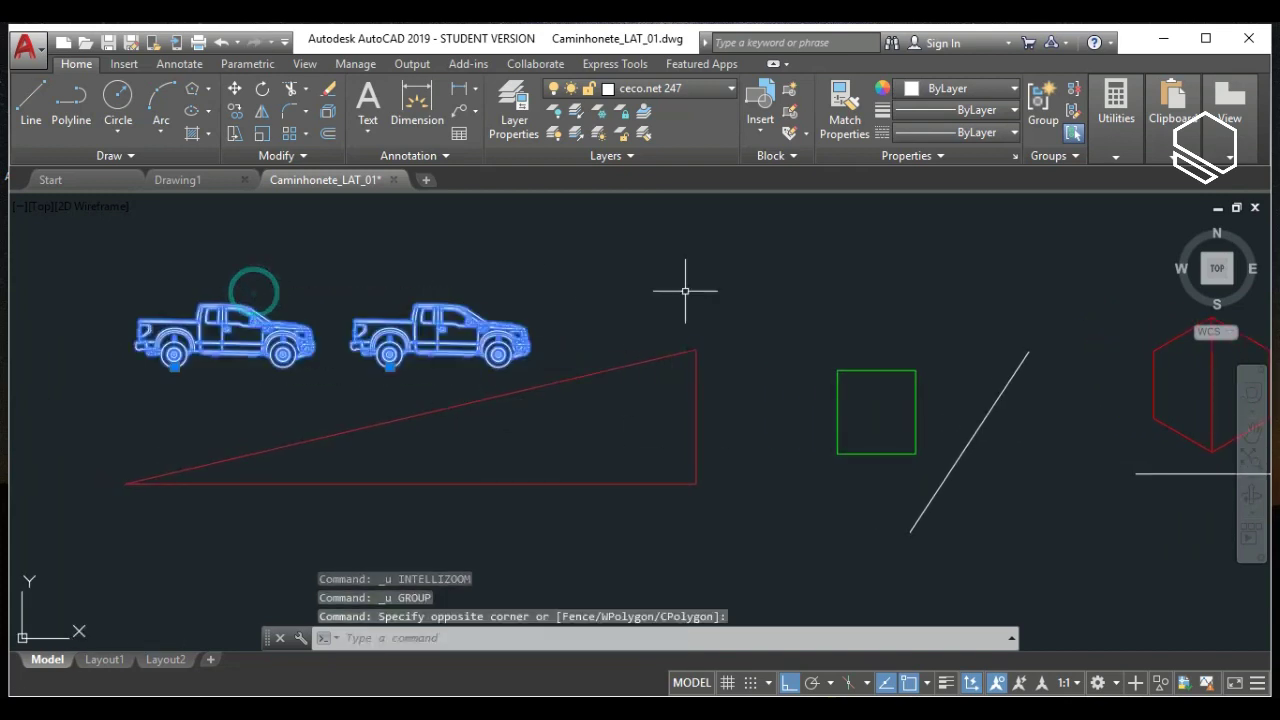
{"action": "type", "text": "AL"}
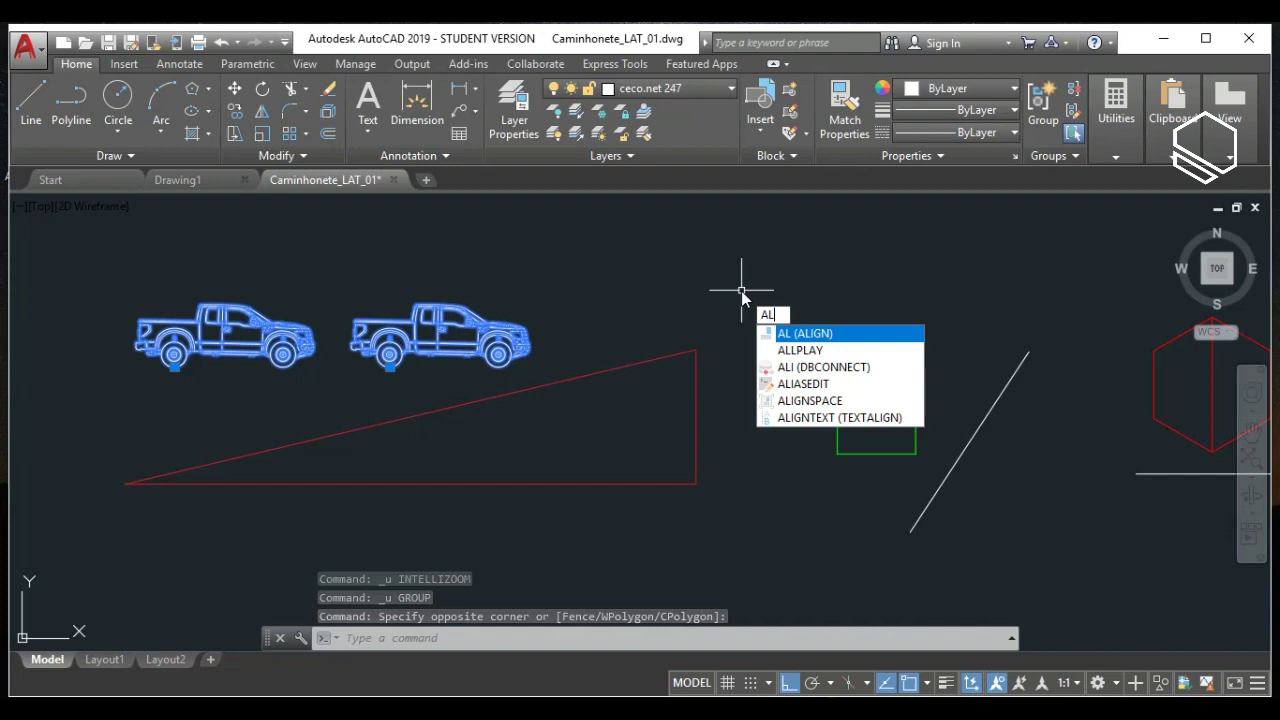
{"action": "key", "text": "Return"}
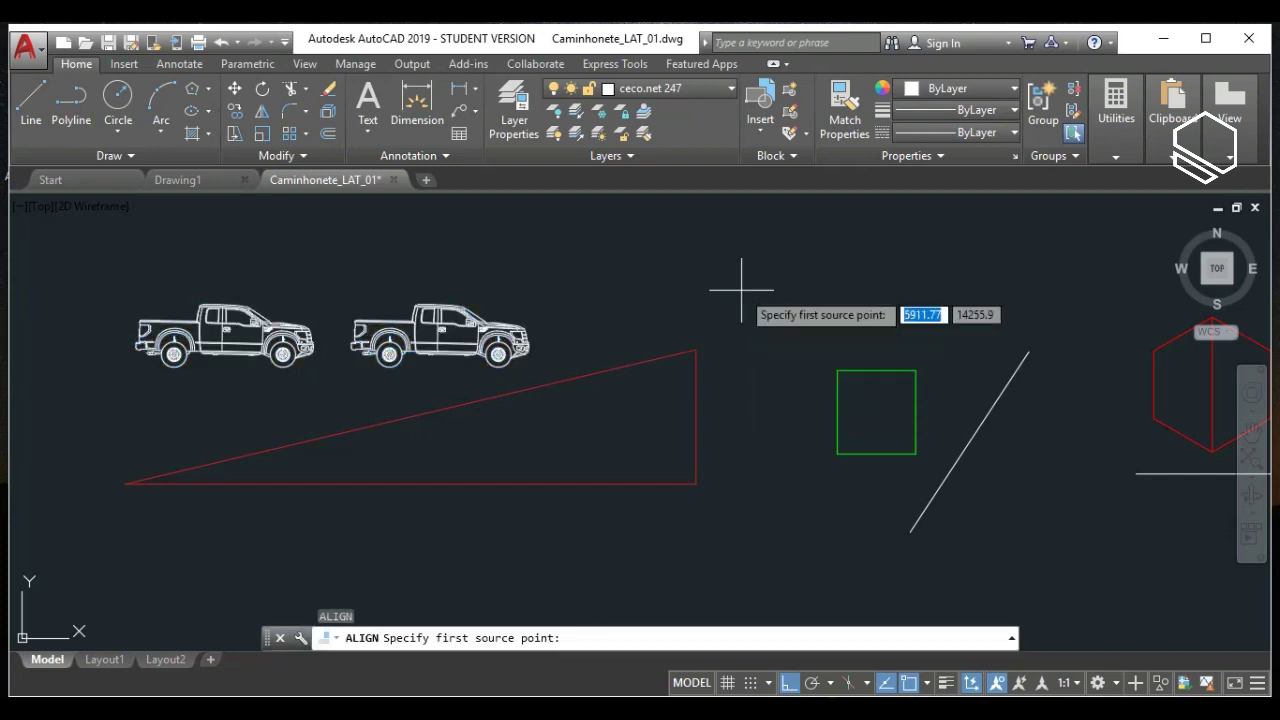
{"action": "scroll", "coordinate": [152, 386], "scroll_direction": "up", "scroll_amount": 10}
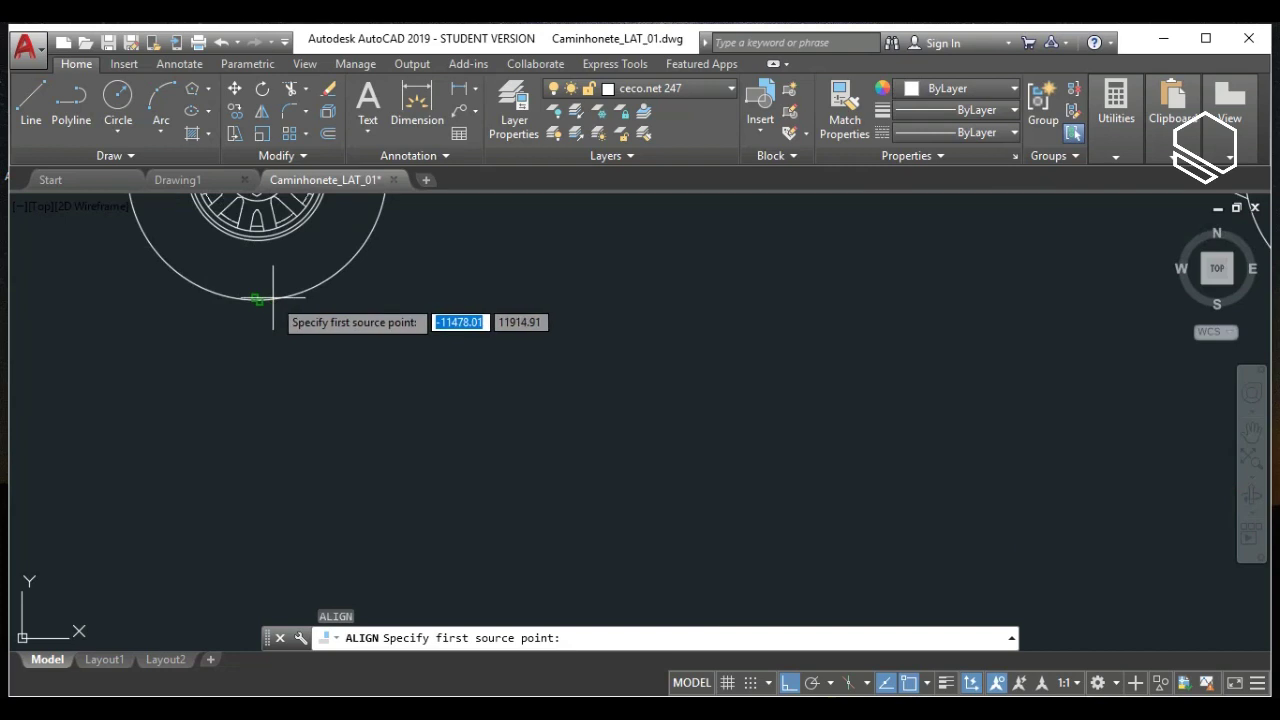
{"action": "left_click", "coordinate": [257, 298]}
Set the first destination point at the lower end of the red triangle's slope.
{"action": "scroll", "coordinate": [432, 290], "scroll_direction": "down", "scroll_amount": 5}
{"action": "scroll", "coordinate": [432, 290], "scroll_direction": "down", "scroll_amount": 3}
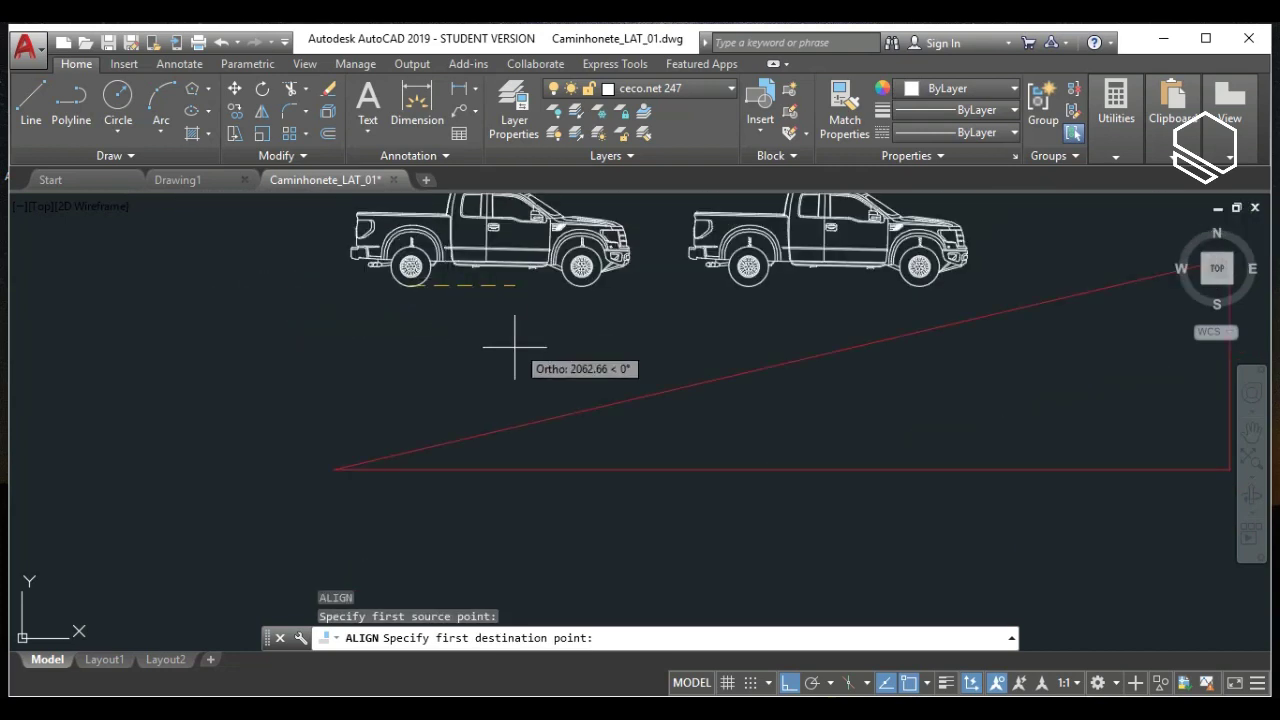
{"action": "scroll", "coordinate": [400, 440], "scroll_direction": "down", "scroll_amount": 2}
{"action": "scroll", "coordinate": [520, 420], "scroll_direction": "up", "scroll_amount": 2}
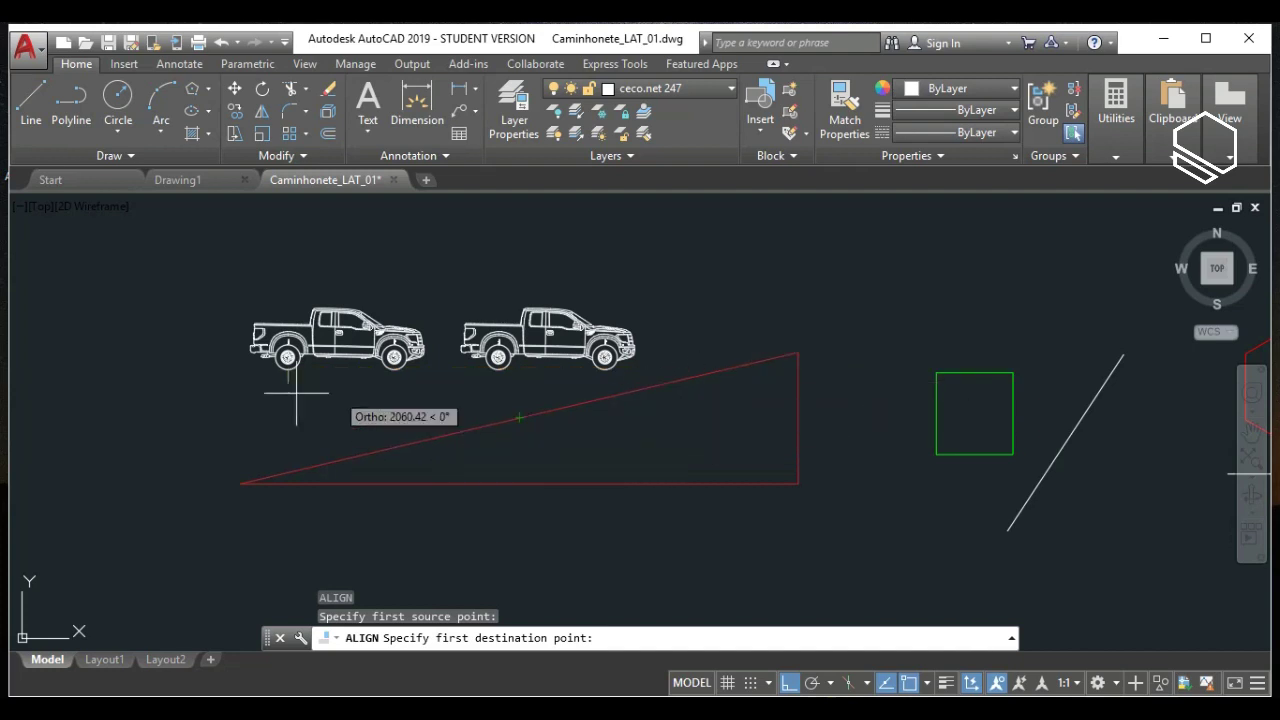
{"action": "scroll", "coordinate": [262, 480], "scroll_direction": "up", "scroll_amount": 6}
{"action": "left_click", "coordinate": [206, 486]}
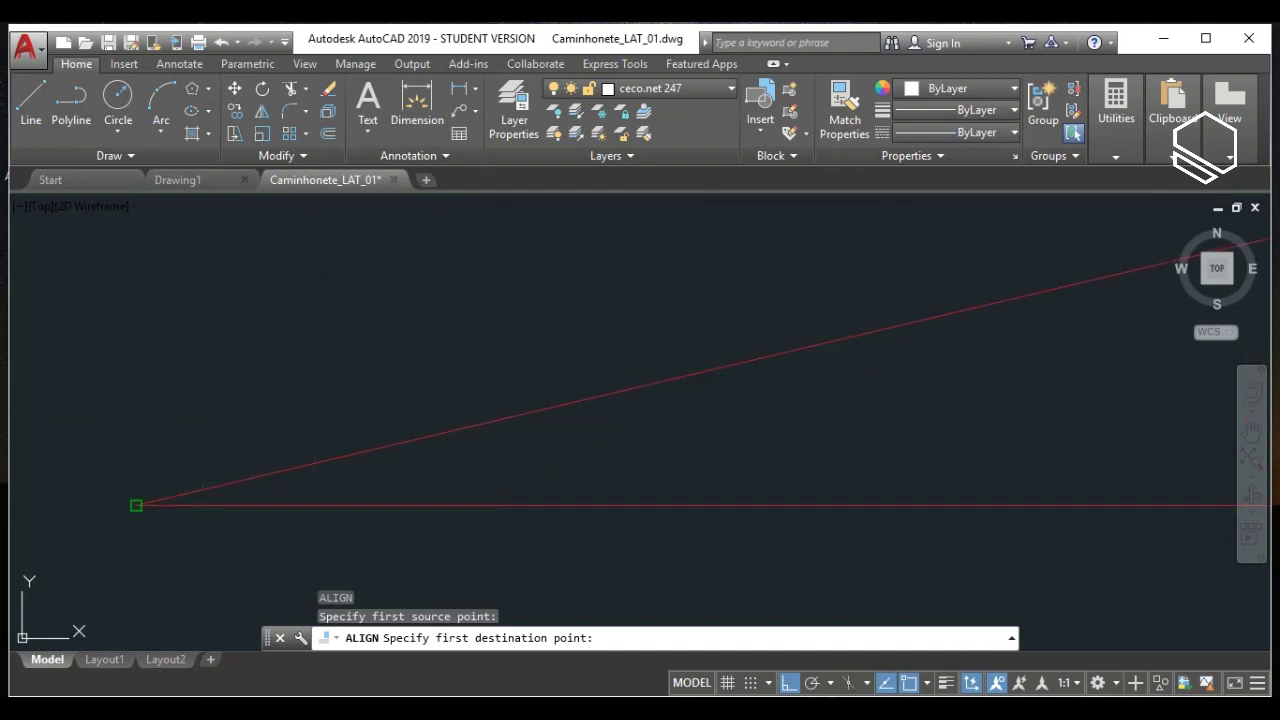
Set the second source point at the bottom of the left truck's front wheel.
{"action": "scroll", "coordinate": [172, 502], "scroll_direction": "down", "scroll_amount": 3}
{"action": "scroll", "coordinate": [178, 500], "scroll_direction": "down", "scroll_amount": 2}
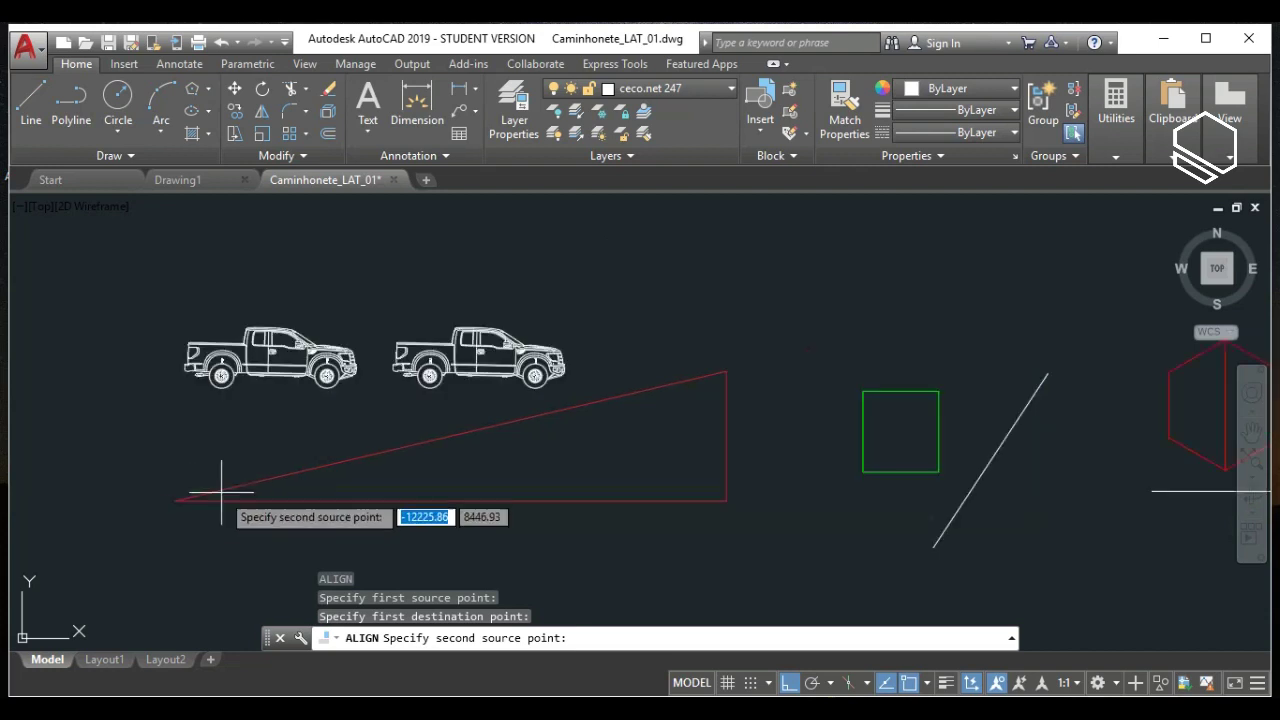
{"action": "scroll", "coordinate": [343, 414], "scroll_direction": "up", "scroll_amount": 7}
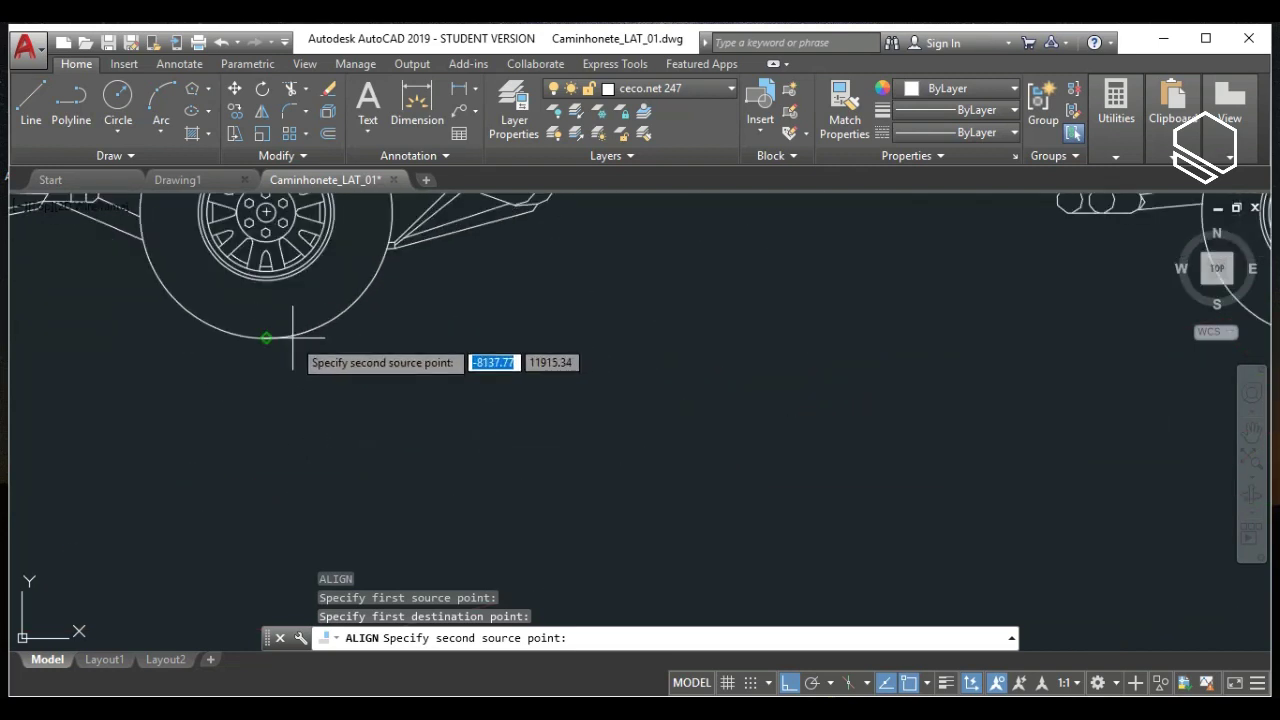
{"action": "left_click", "coordinate": [290, 332]}
Set the second destination point at the slope's midpoint and finish the alignment without a third point or scaling.
{"action": "scroll", "coordinate": [292, 338], "scroll_direction": "down", "scroll_amount": 3}
{"action": "scroll", "coordinate": [292, 338], "scroll_direction": "down", "scroll_amount": 5}
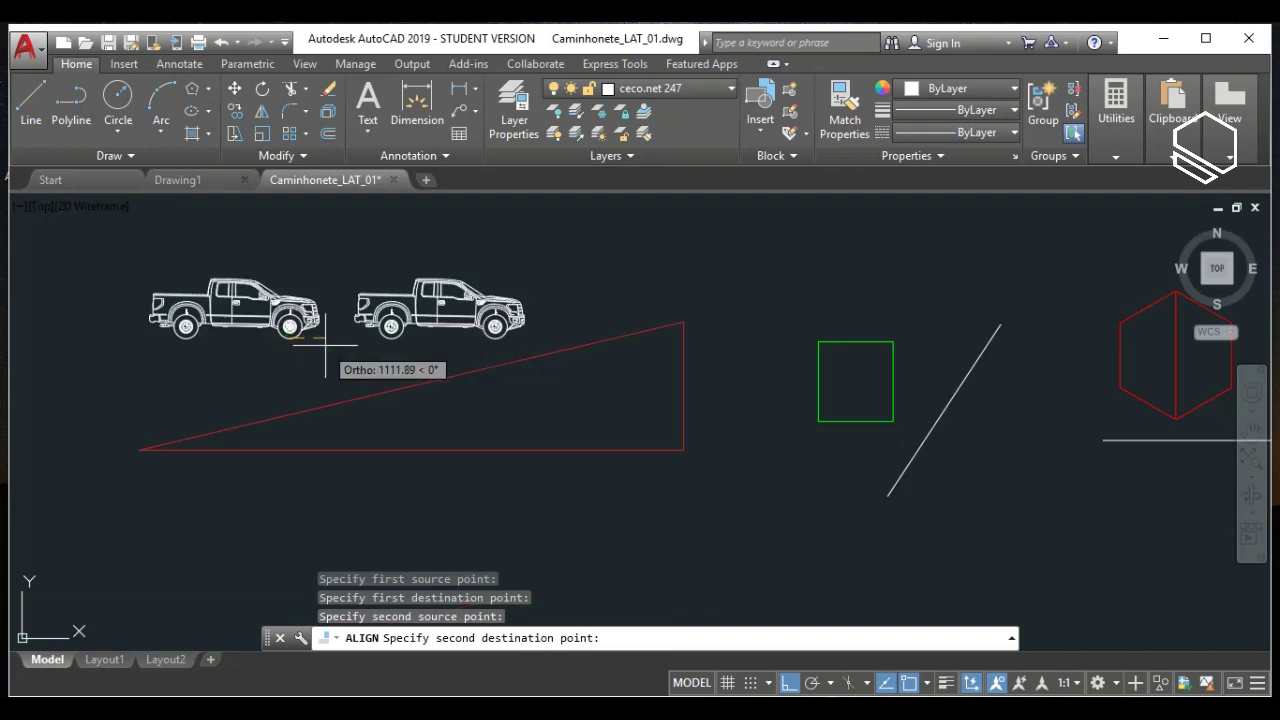
{"action": "scroll", "coordinate": [325, 345], "scroll_direction": "up", "scroll_amount": 2}
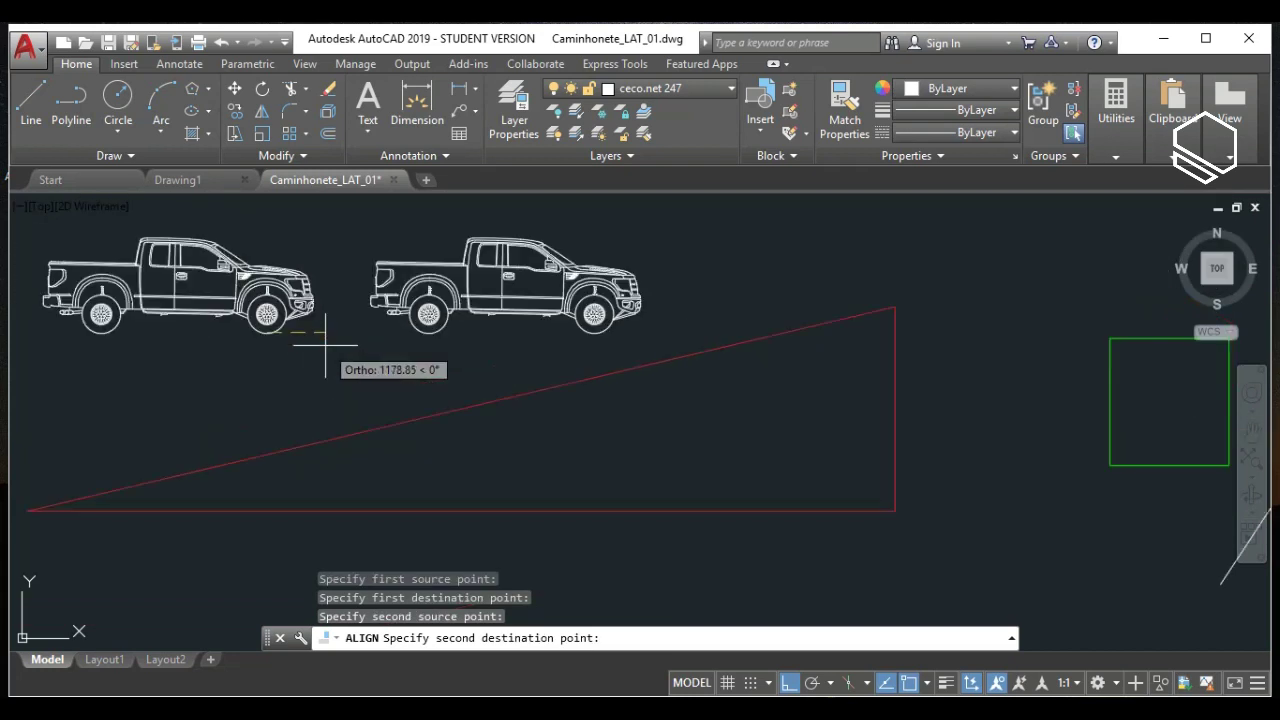
{"action": "left_click", "coordinate": [532, 388]}
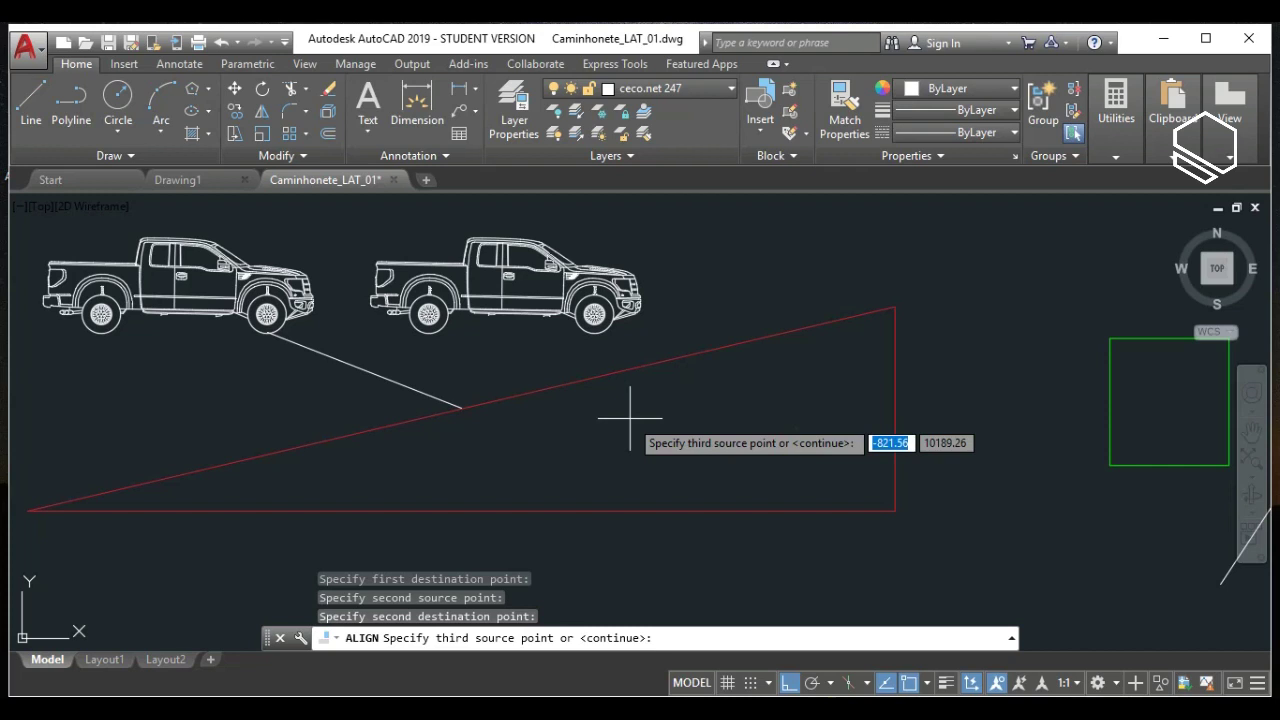
{"action": "key", "text": "Return"}
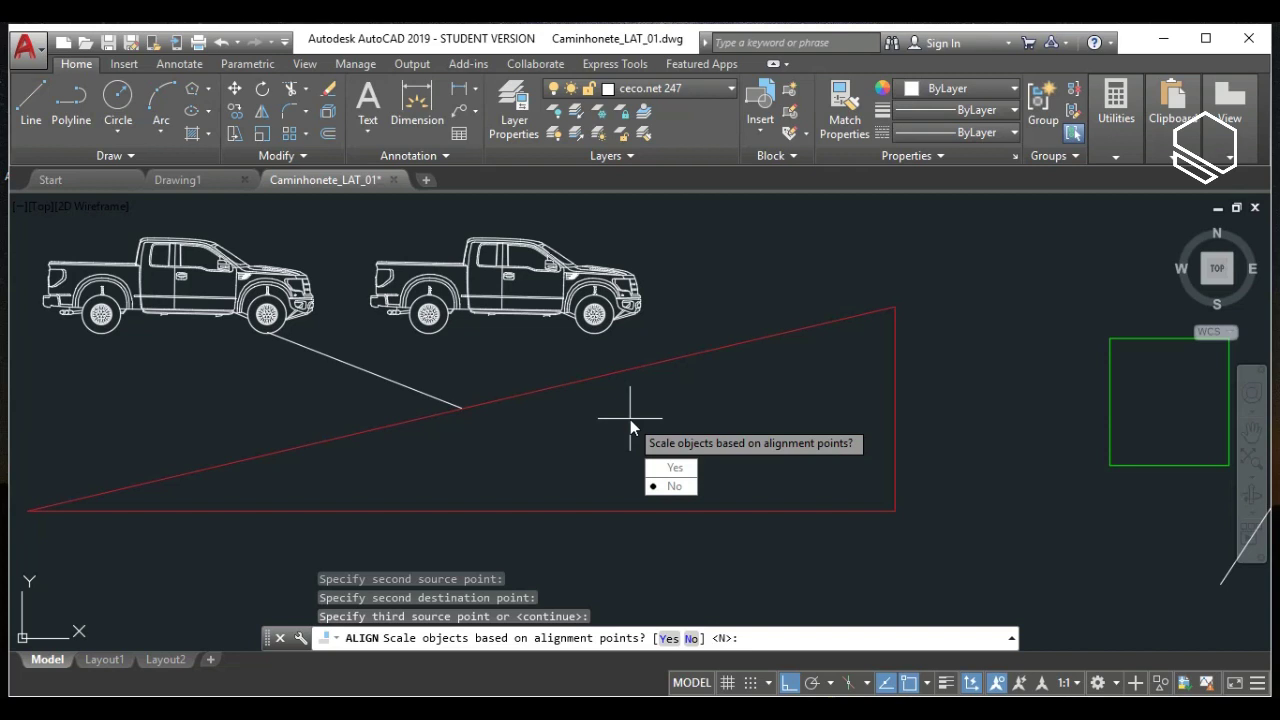
{"action": "key", "text": "Return"}
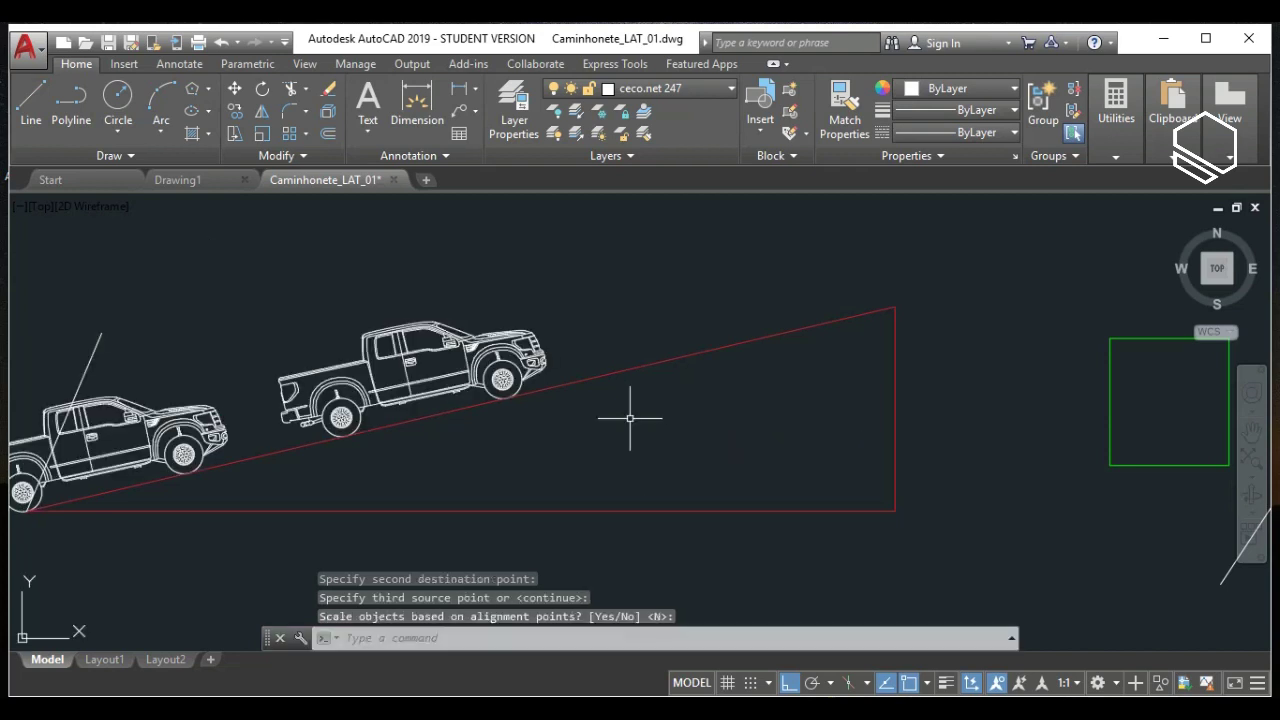
Start Align on the green square, matching its lower-left corner to the lower endpoint of the slanted white line.
{"action": "scroll", "coordinate": [630, 418], "scroll_direction": "down", "scroll_amount": 2}
{"action": "scroll", "coordinate": [591, 445], "scroll_direction": "up", "scroll_amount": 2}
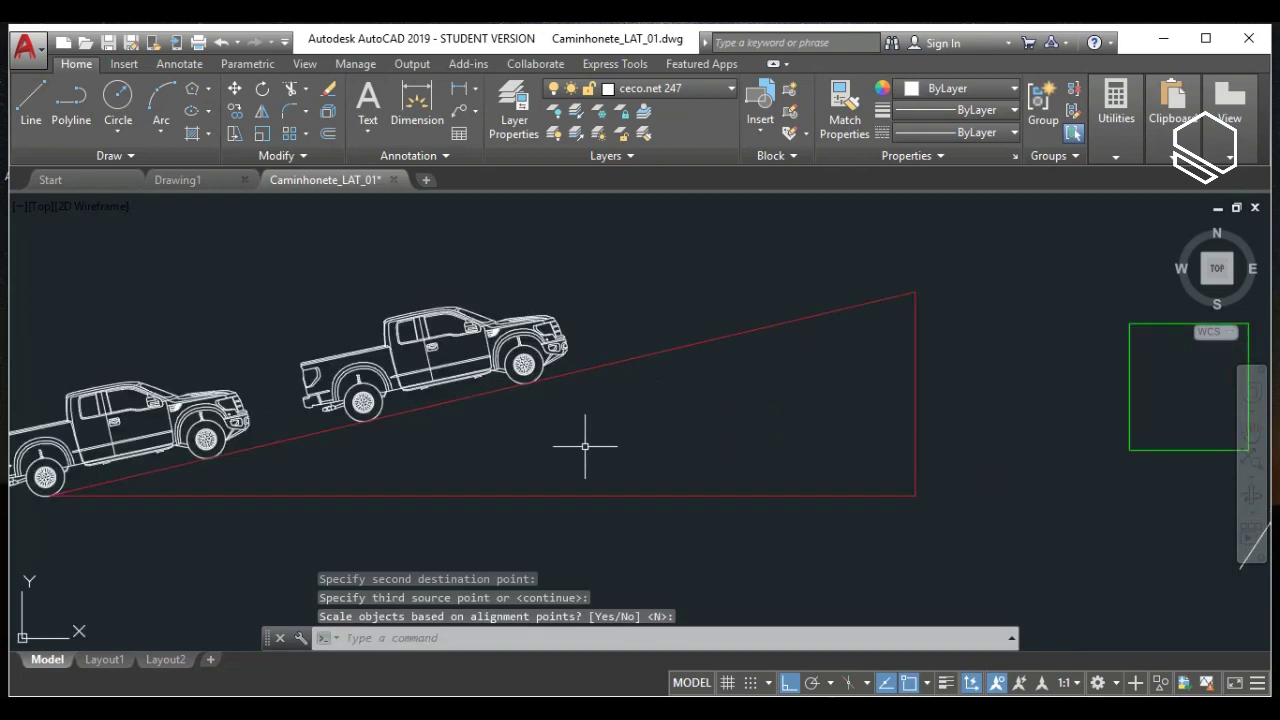
{"action": "middle_click_drag", "start_coordinate": [583, 445], "coordinate": [692, 407]}
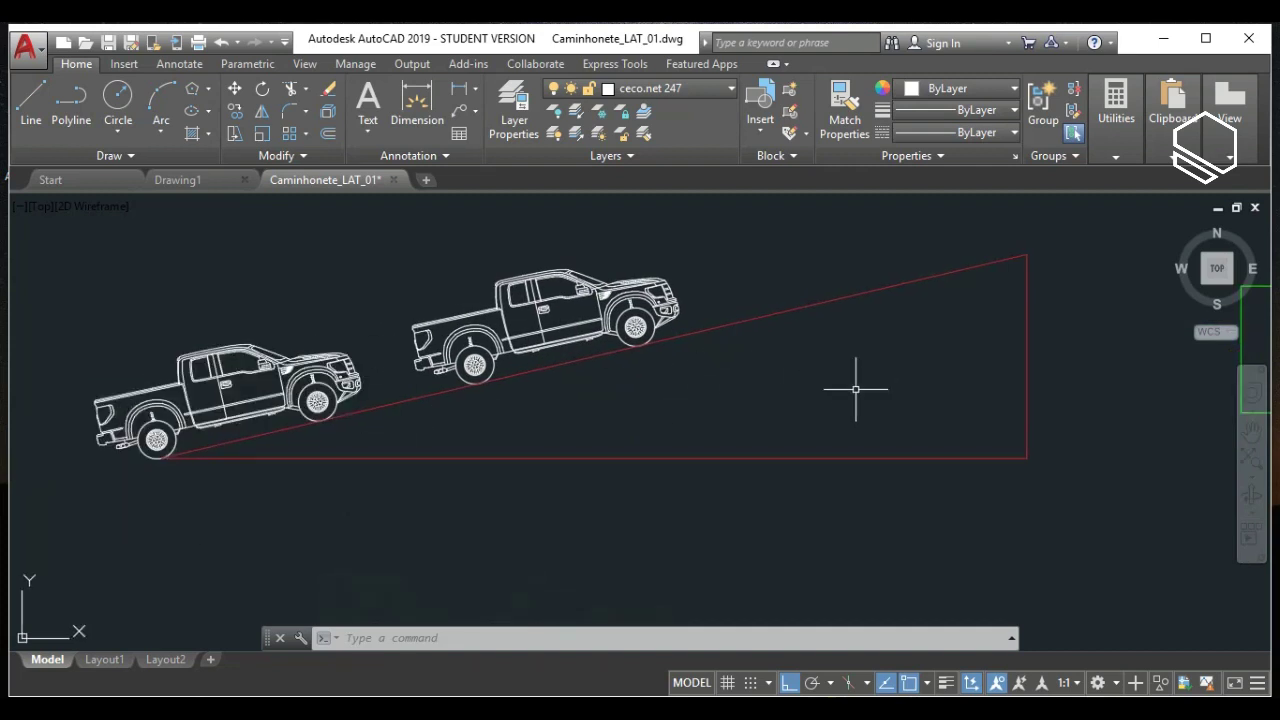
{"action": "middle_click_drag", "start_coordinate": [580, 449], "coordinate": [540, 466]}
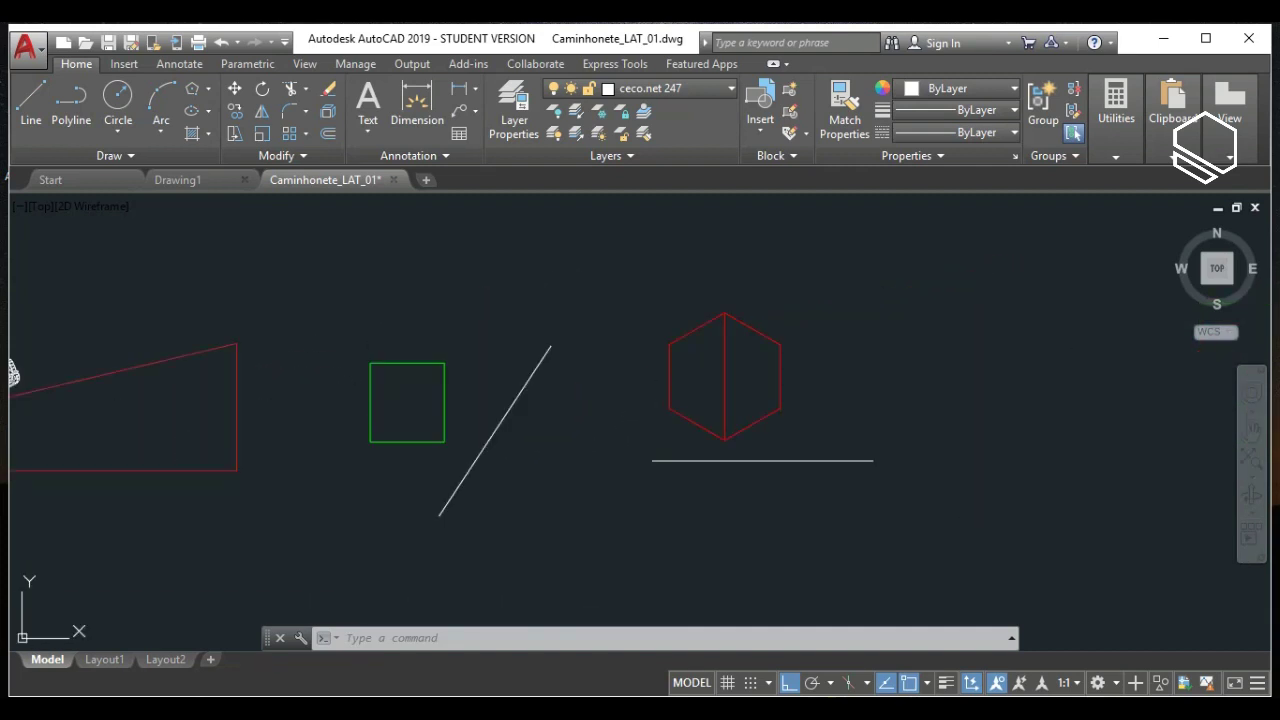
{"action": "middle_click_drag", "start_coordinate": [646, 418], "coordinate": [627, 433]}
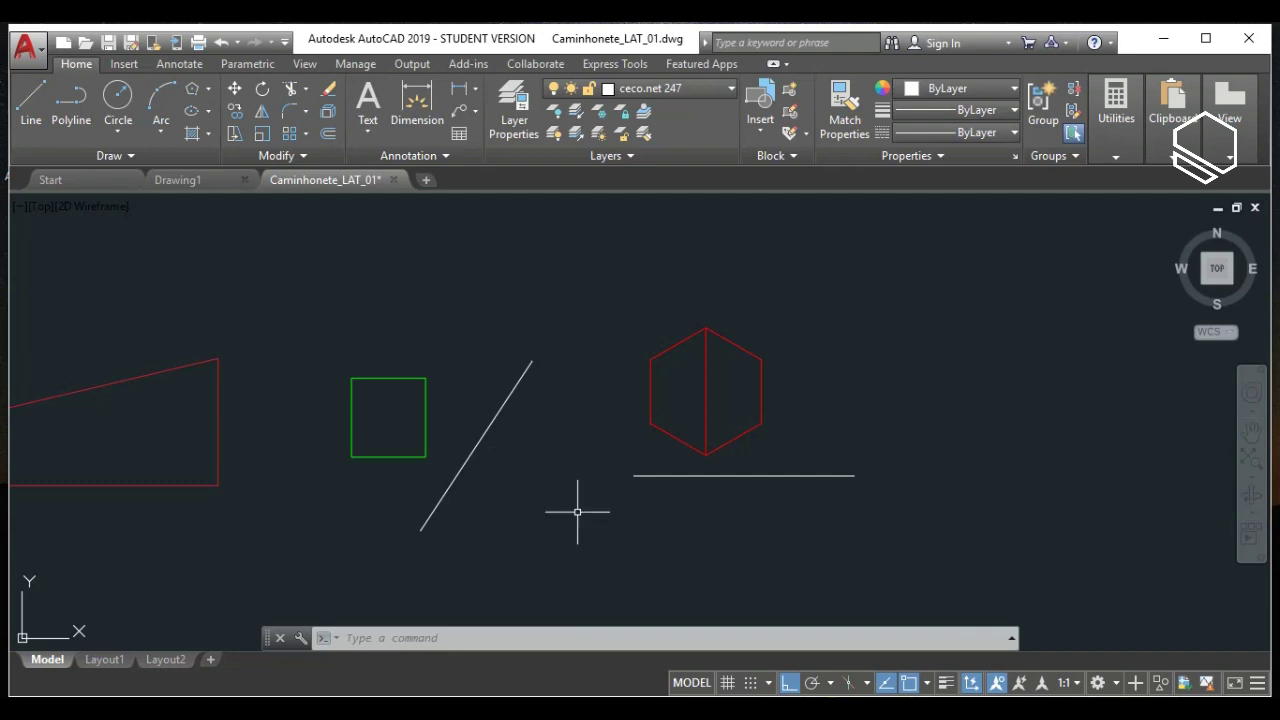
{"action": "left_click", "coordinate": [428, 479]}
{"action": "left_click", "coordinate": [325, 396]}
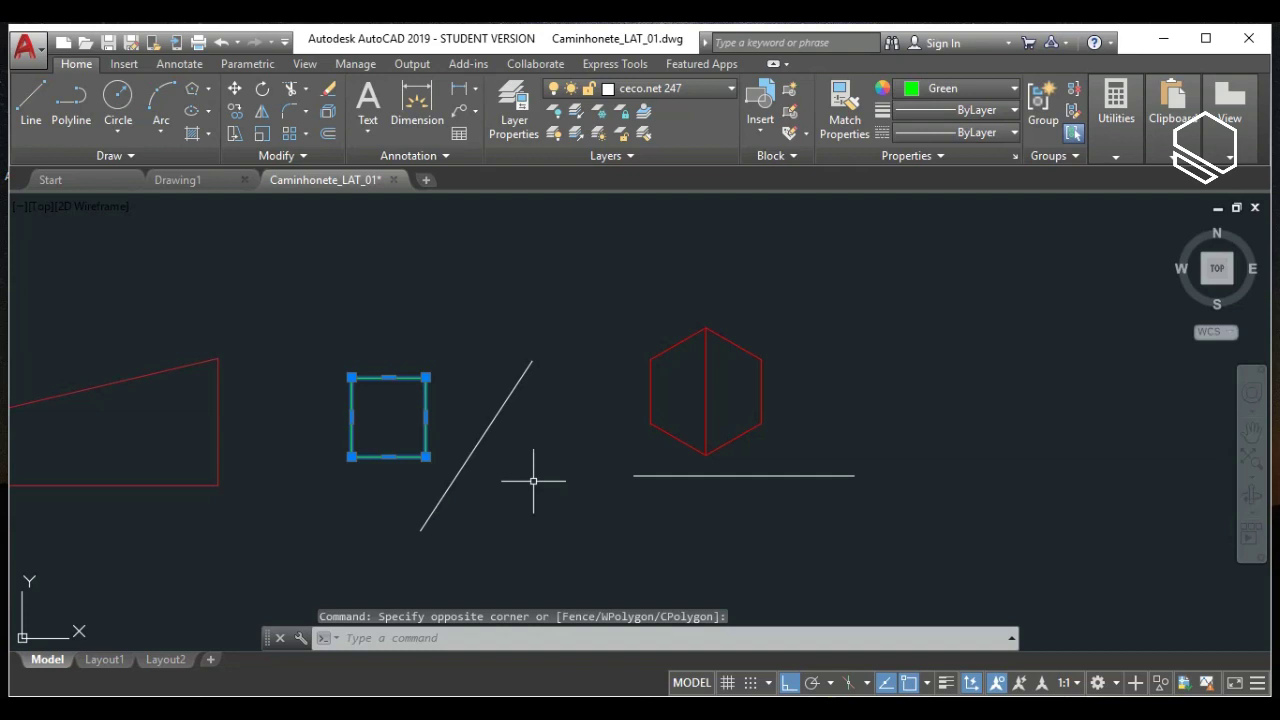
{"action": "type", "text": "AL"}
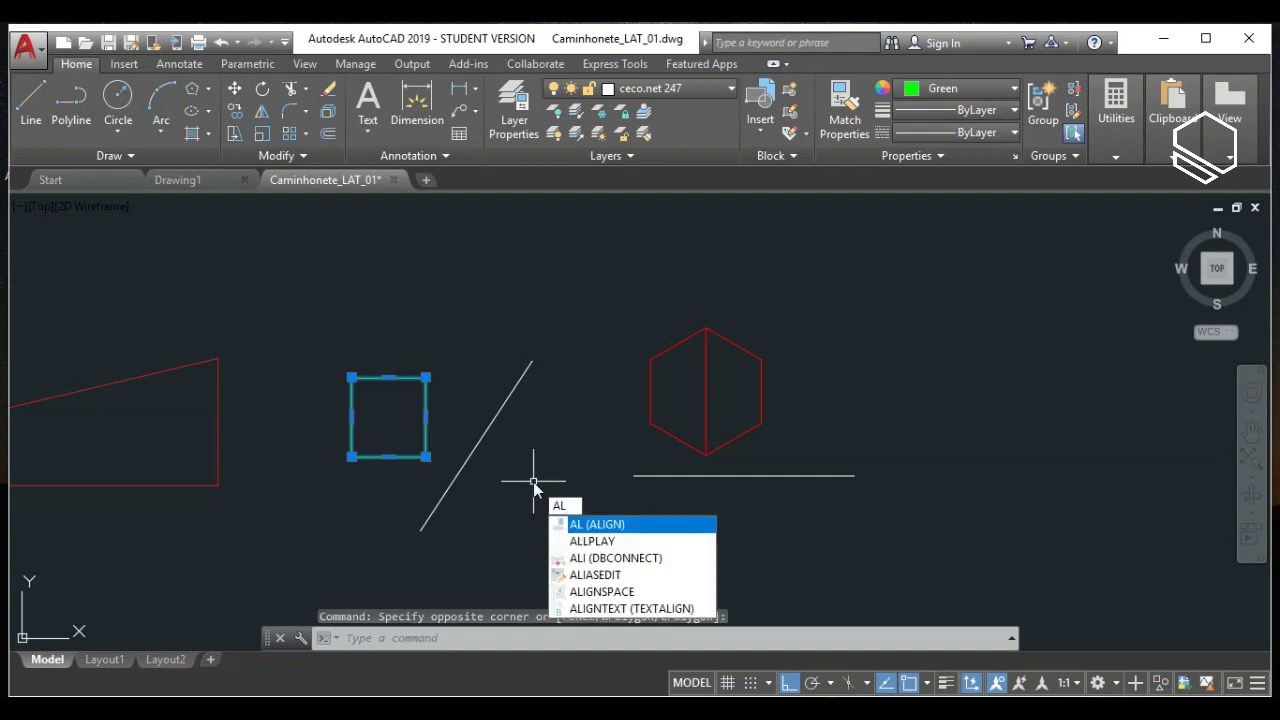
{"action": "key", "text": "Return"}
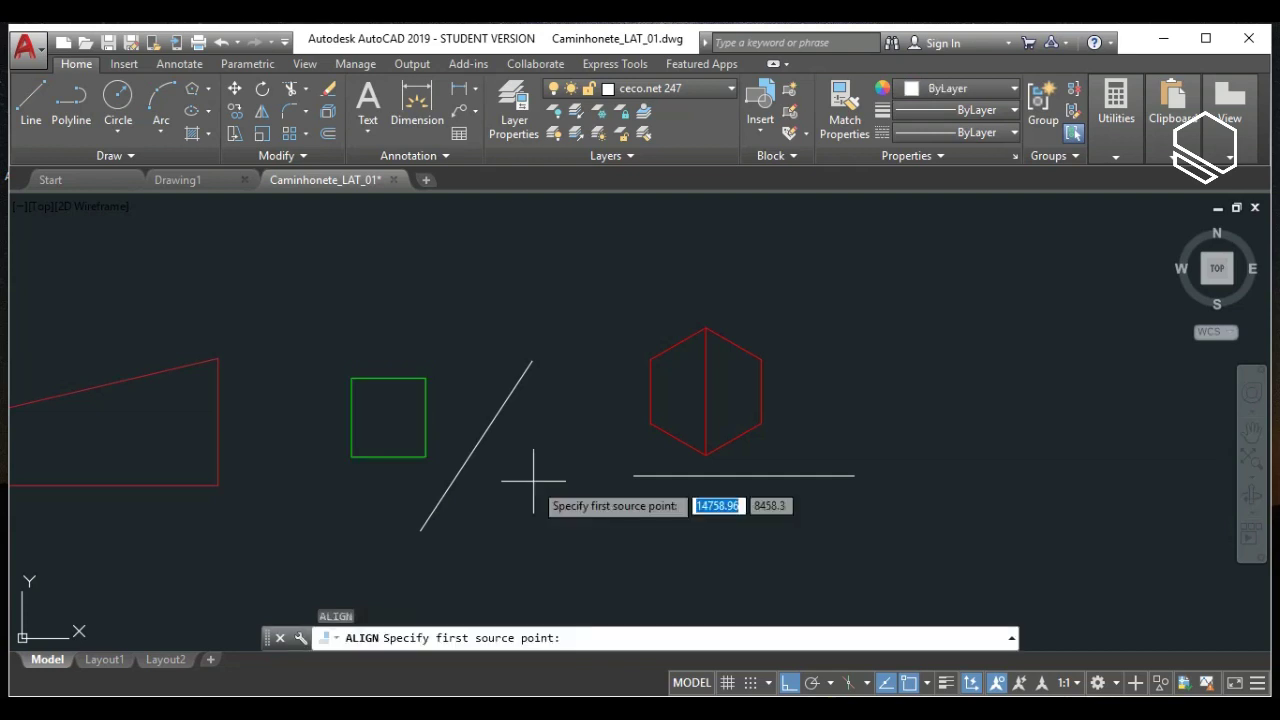
{"action": "left_click", "coordinate": [388, 417]}
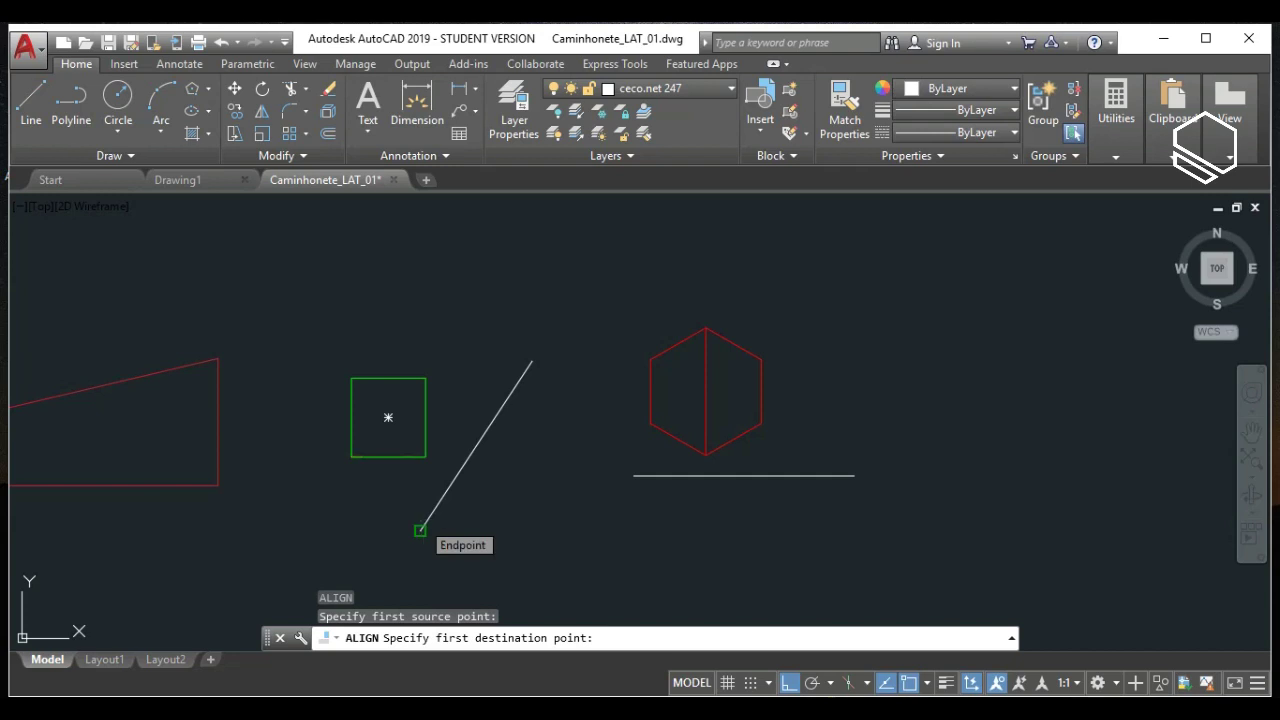
{"action": "left_click", "coordinate": [421, 522]}
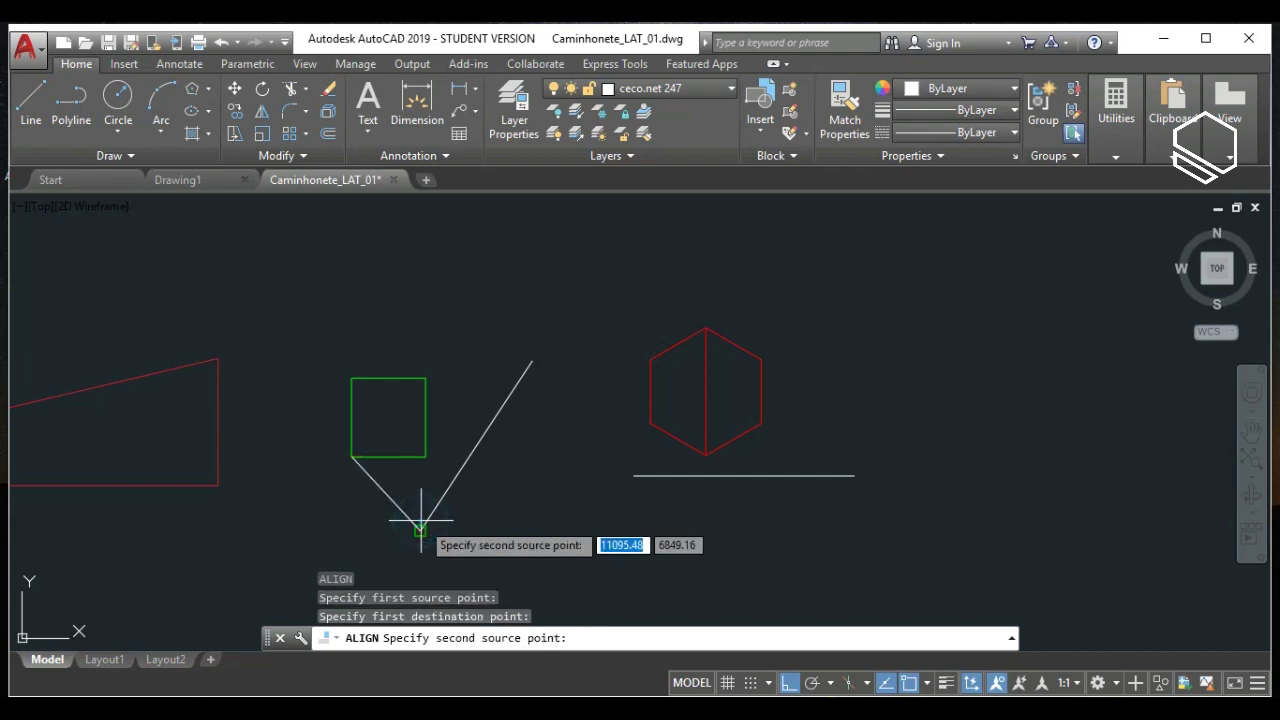
Match the square's lower-right corner to the slanted line's midpoint and finish the alignment without a third point or scaling.
{"action": "left_click", "coordinate": [425, 459]}
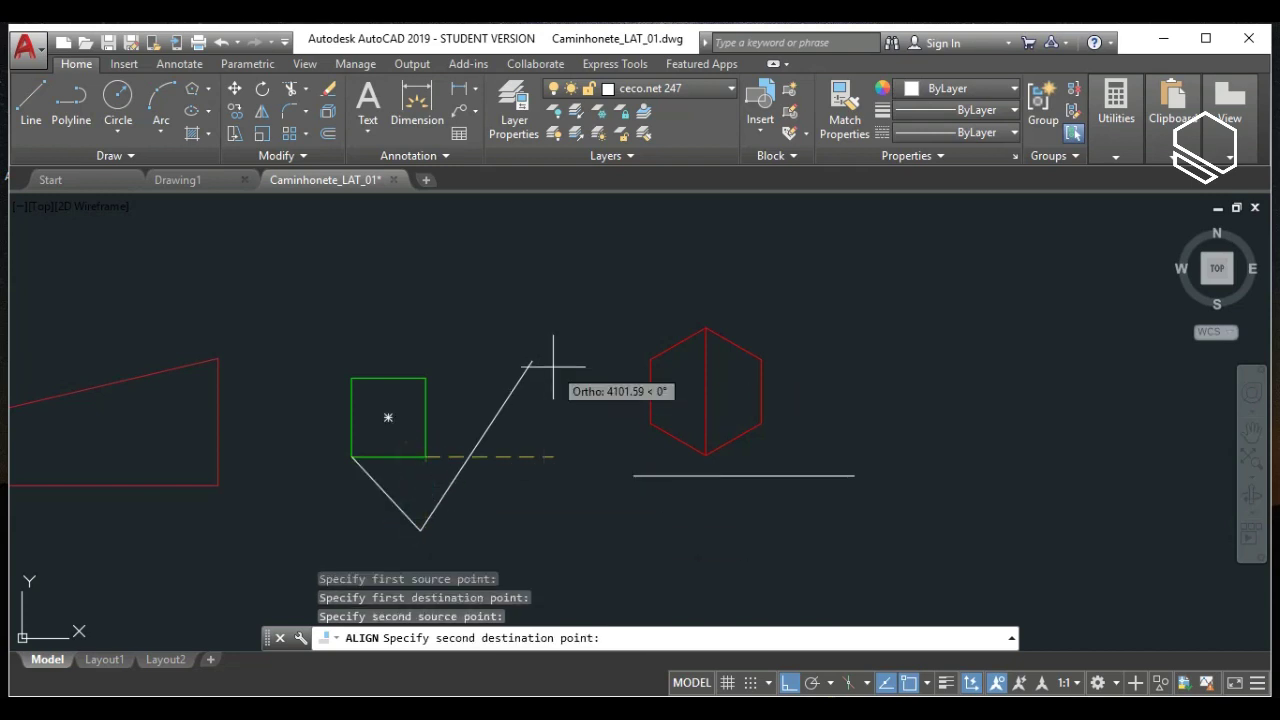
{"action": "left_click", "coordinate": [499, 427]}
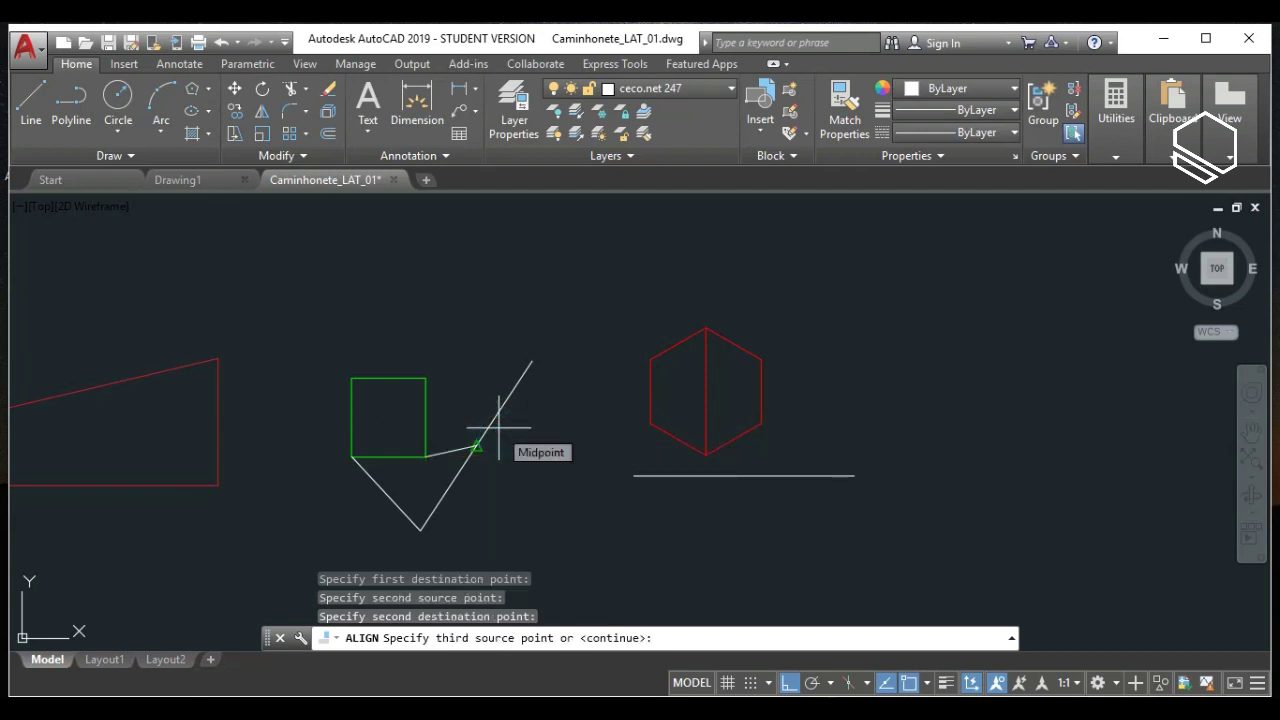
{"action": "key", "text": "Return"}
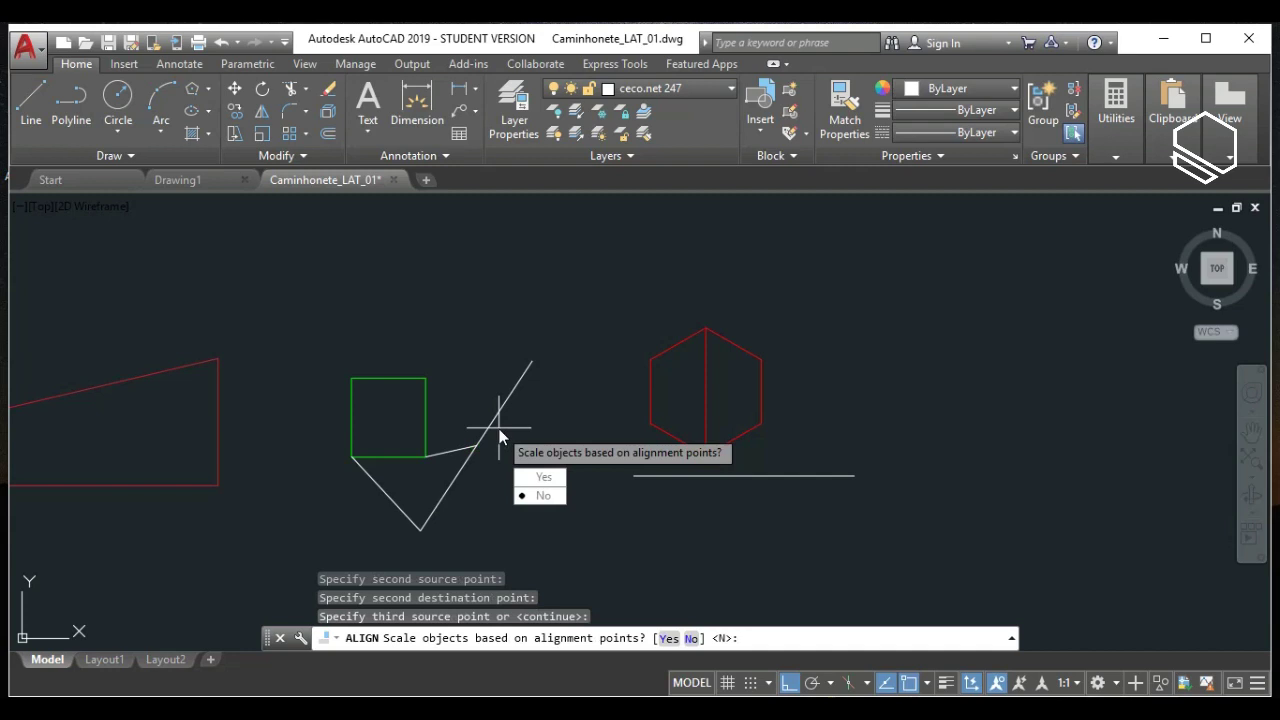
{"action": "key", "text": "Return"}
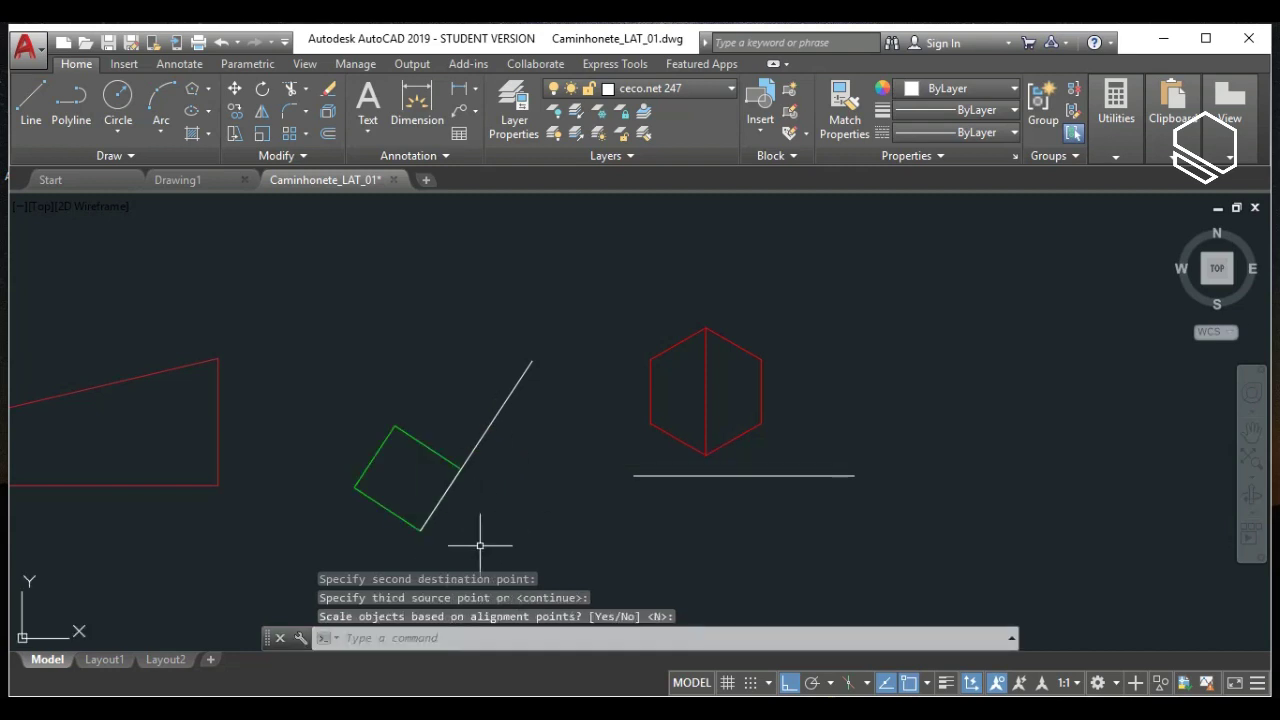
Undo the alignment of the green square to the slanted line.
{"action": "left_click", "coordinate": [537, 512]}
{"action": "key", "text": "Escape"}
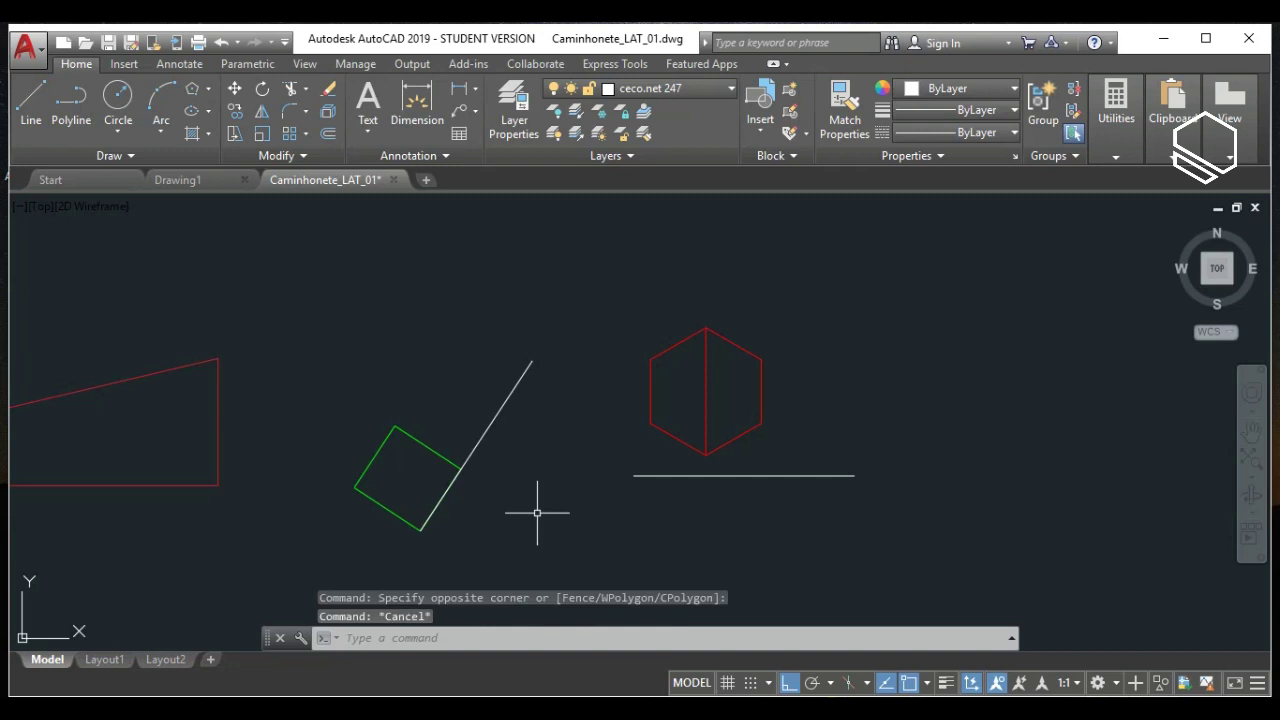
{"action": "key", "text": "ctrl+z"}
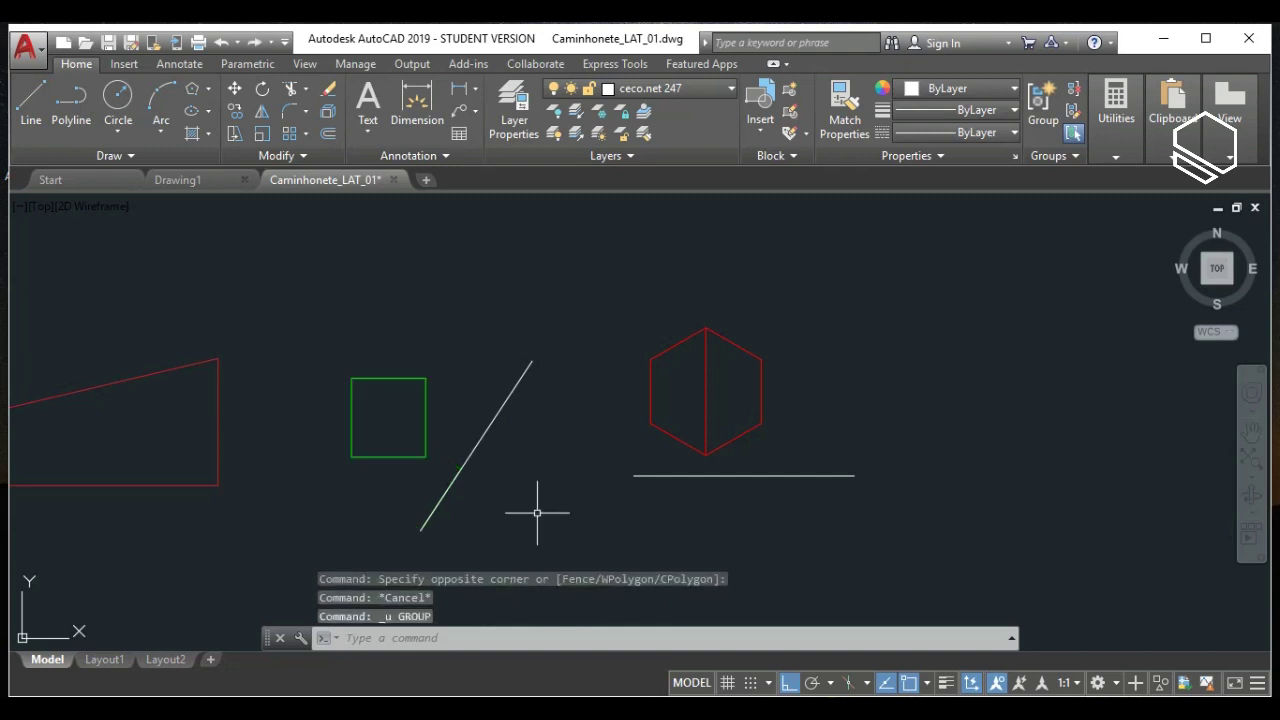
{"action": "left_click", "coordinate": [420, 480]}
{"action": "left_click", "coordinate": [329, 417]}
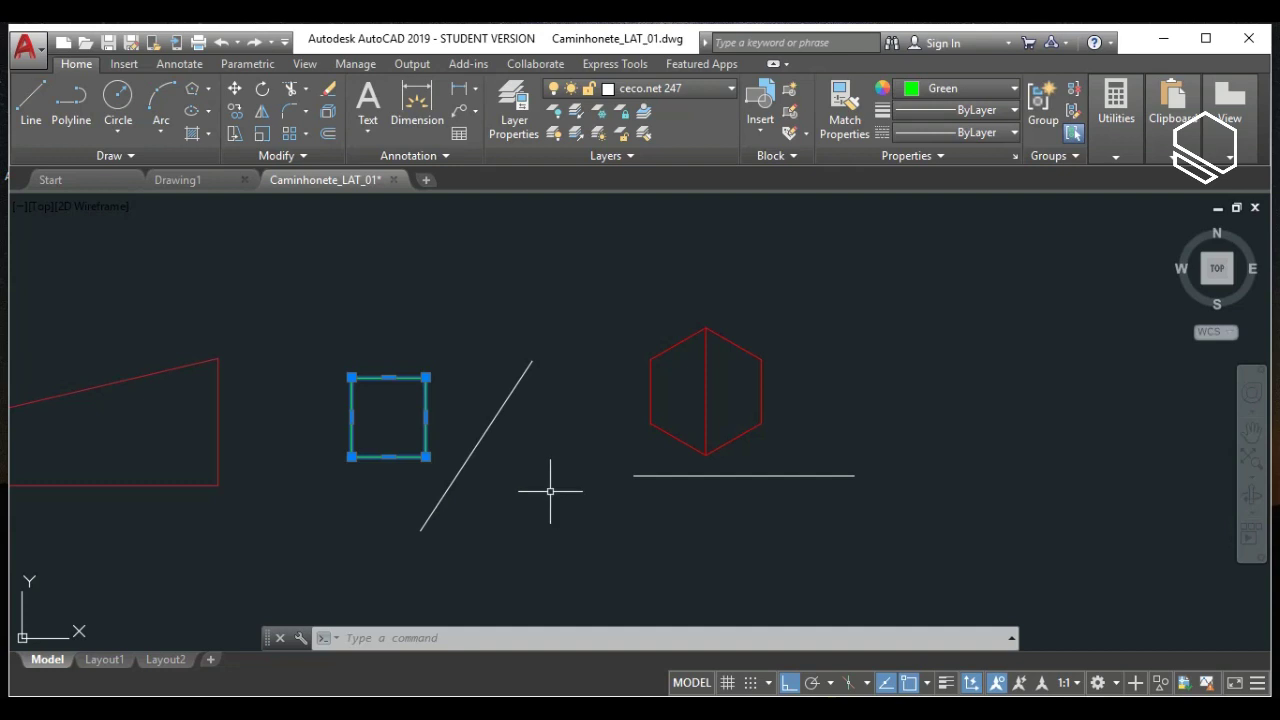
{"action": "left_click", "coordinate": [640, 494]}
{"action": "key", "text": "Escape"}
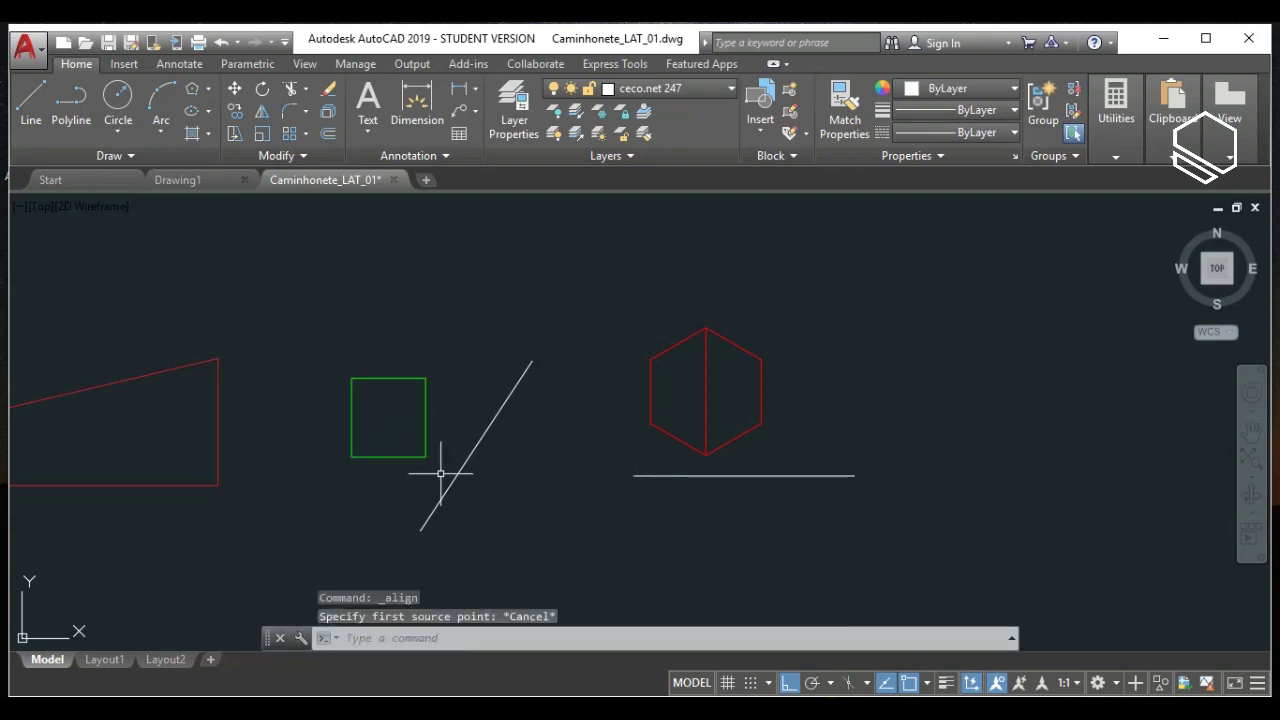
Start Align on the green square and match its lower-left corner to the slanted white line's lower endpoint.
{"action": "left_click", "coordinate": [424, 474]}
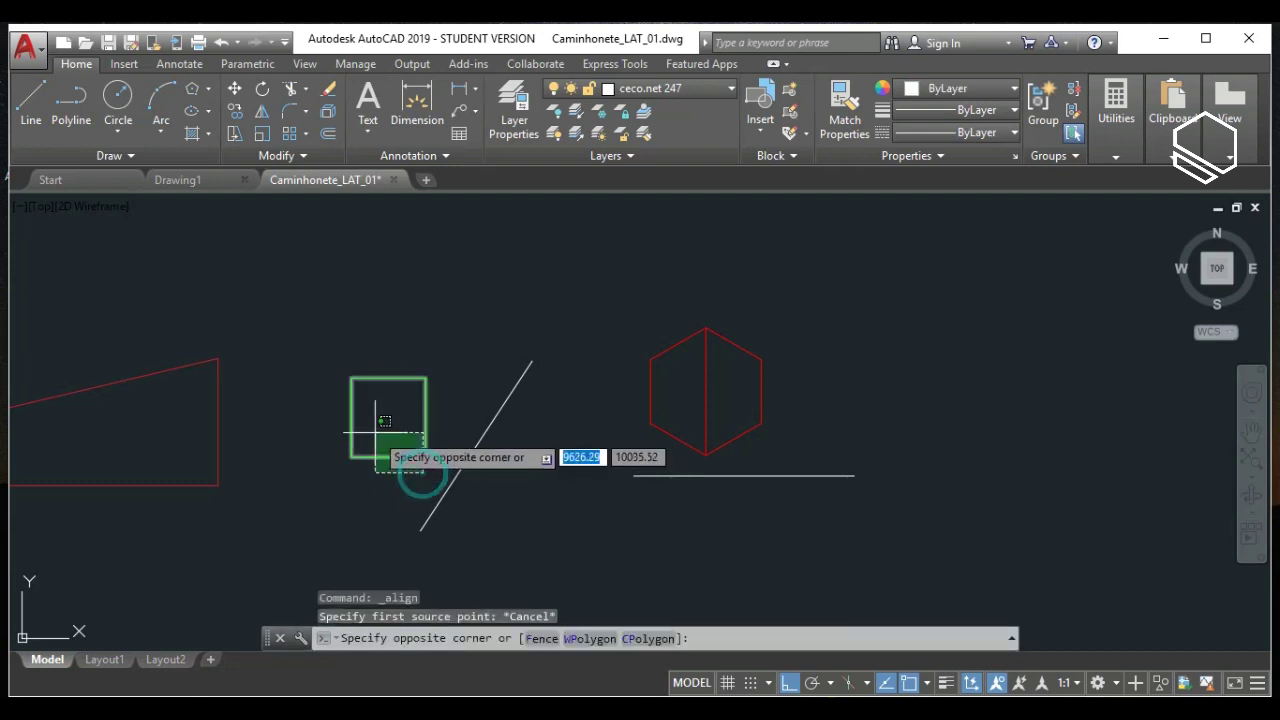
{"action": "left_click", "coordinate": [370, 431]}
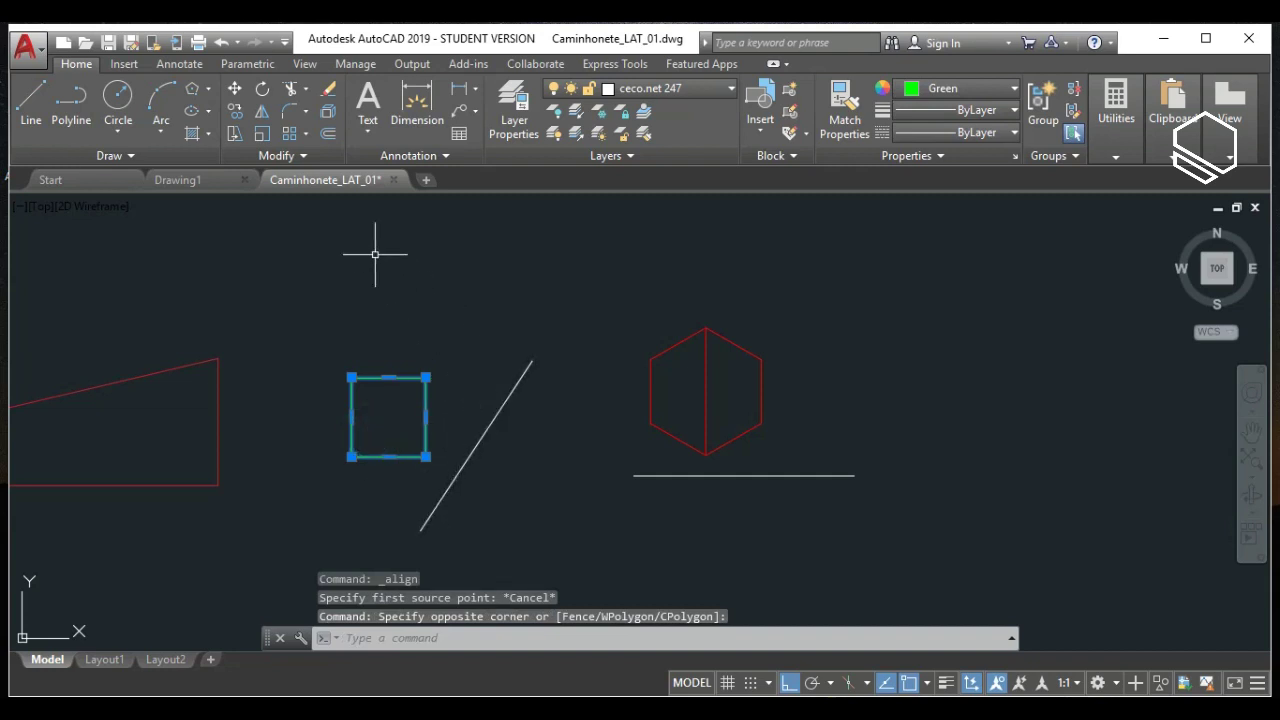
{"action": "left_click", "coordinate": [290, 157]}
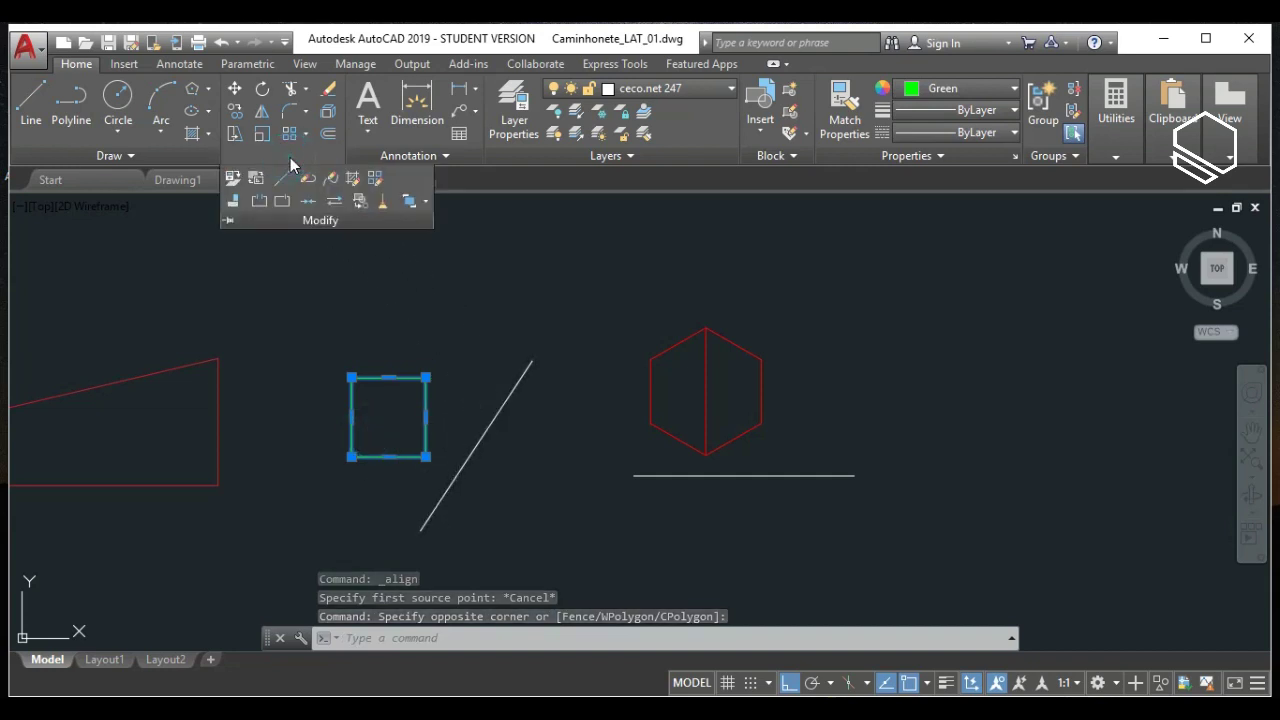
{"action": "left_click", "coordinate": [233, 201]}
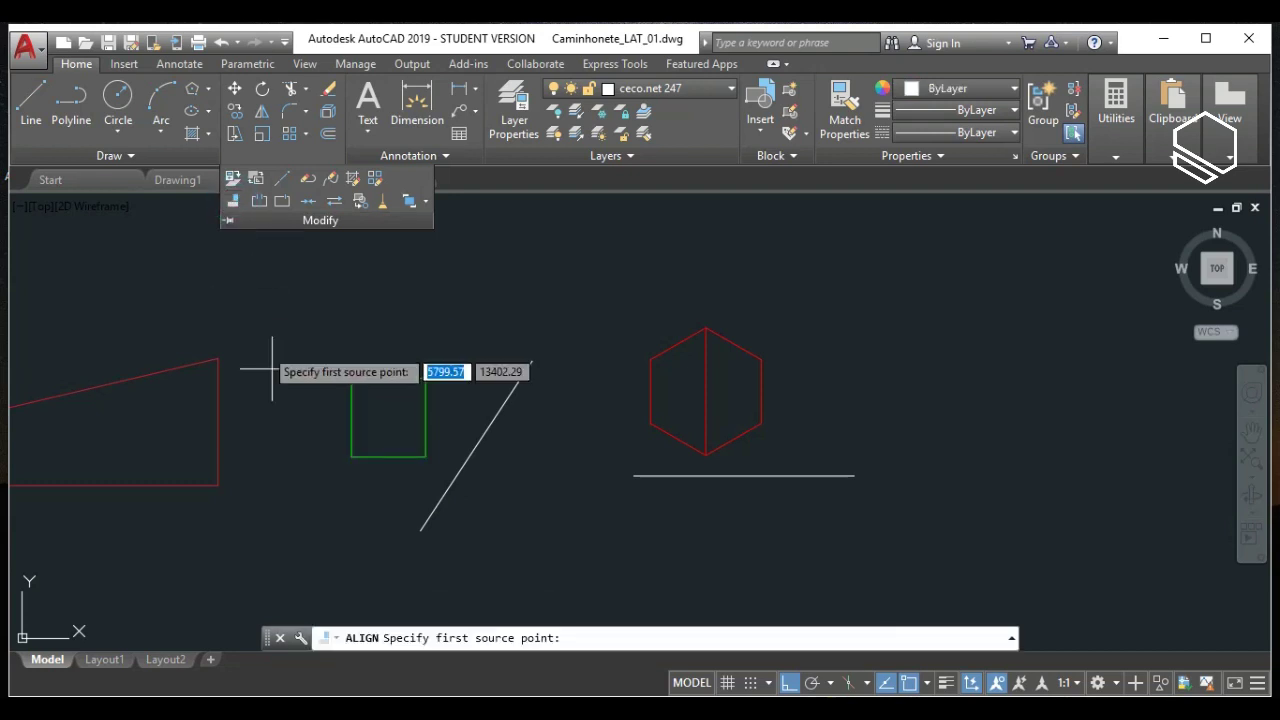
{"action": "left_click", "coordinate": [351, 457]}
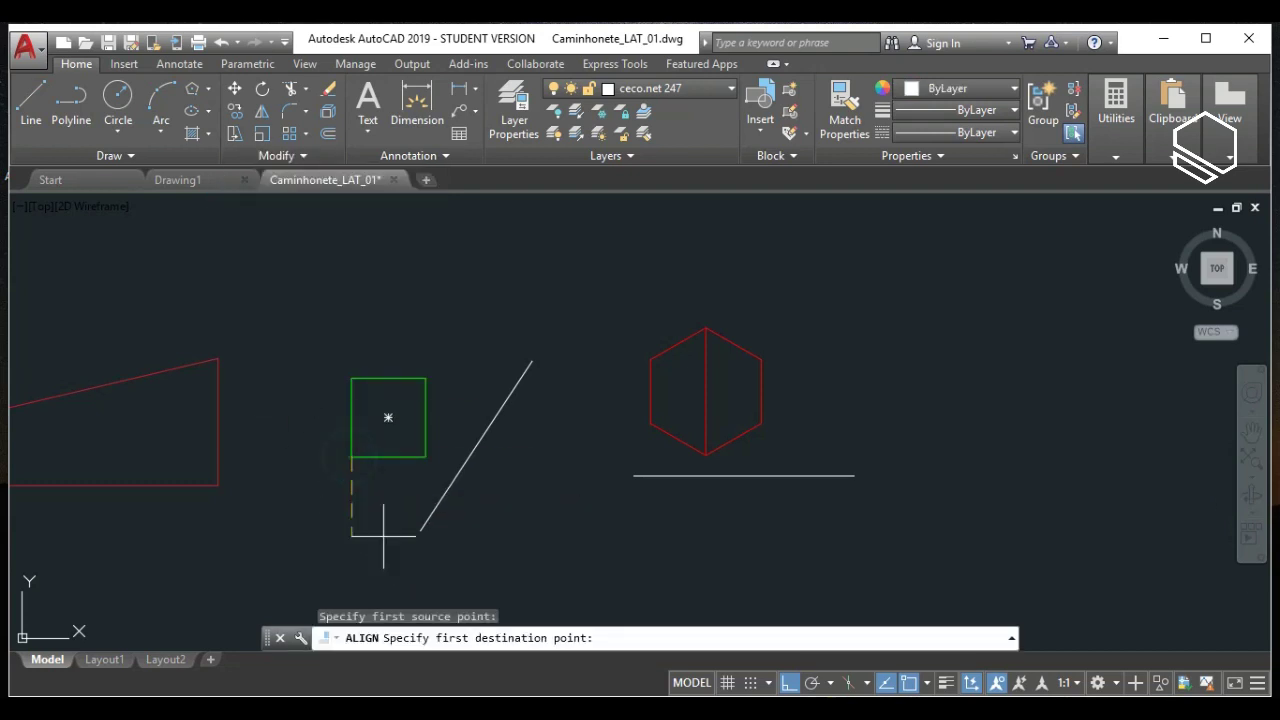
{"action": "left_click", "coordinate": [419, 526]}
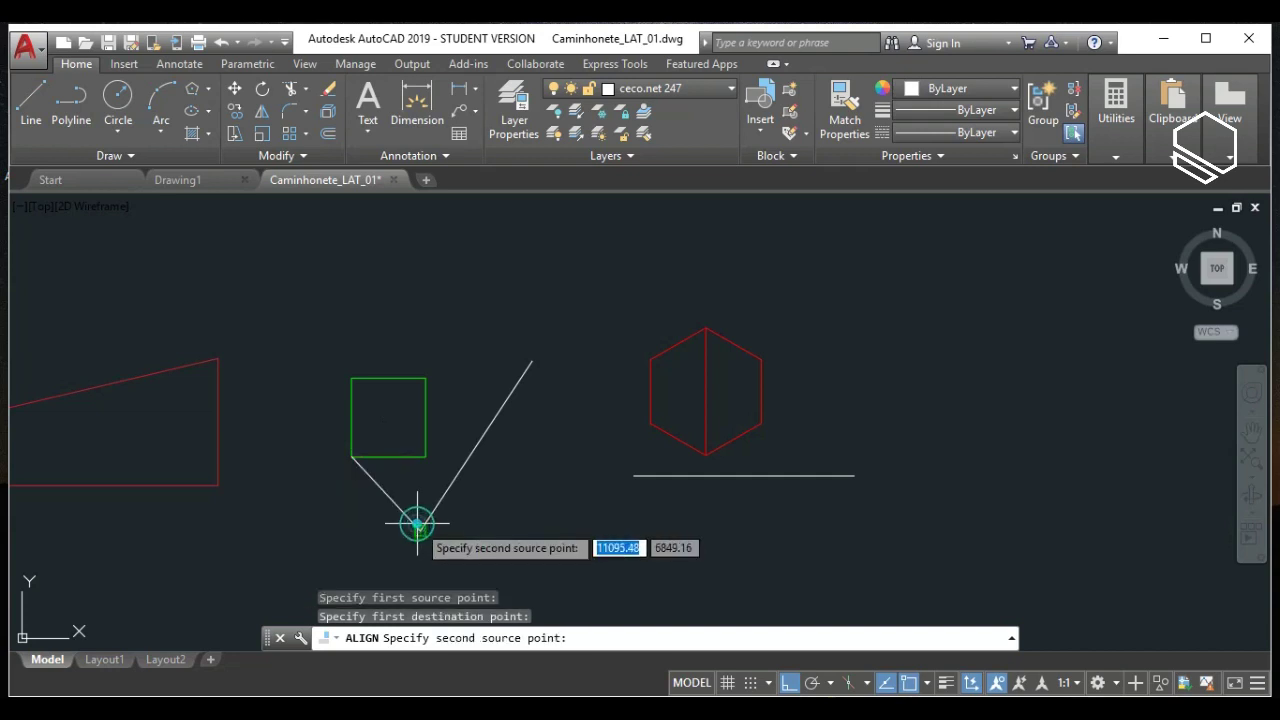
Match the square's lower-right corner to the slanted line's upper endpoint and finish without a third point, scaling the square to the alignment points.
{"action": "left_click", "coordinate": [425, 457]}
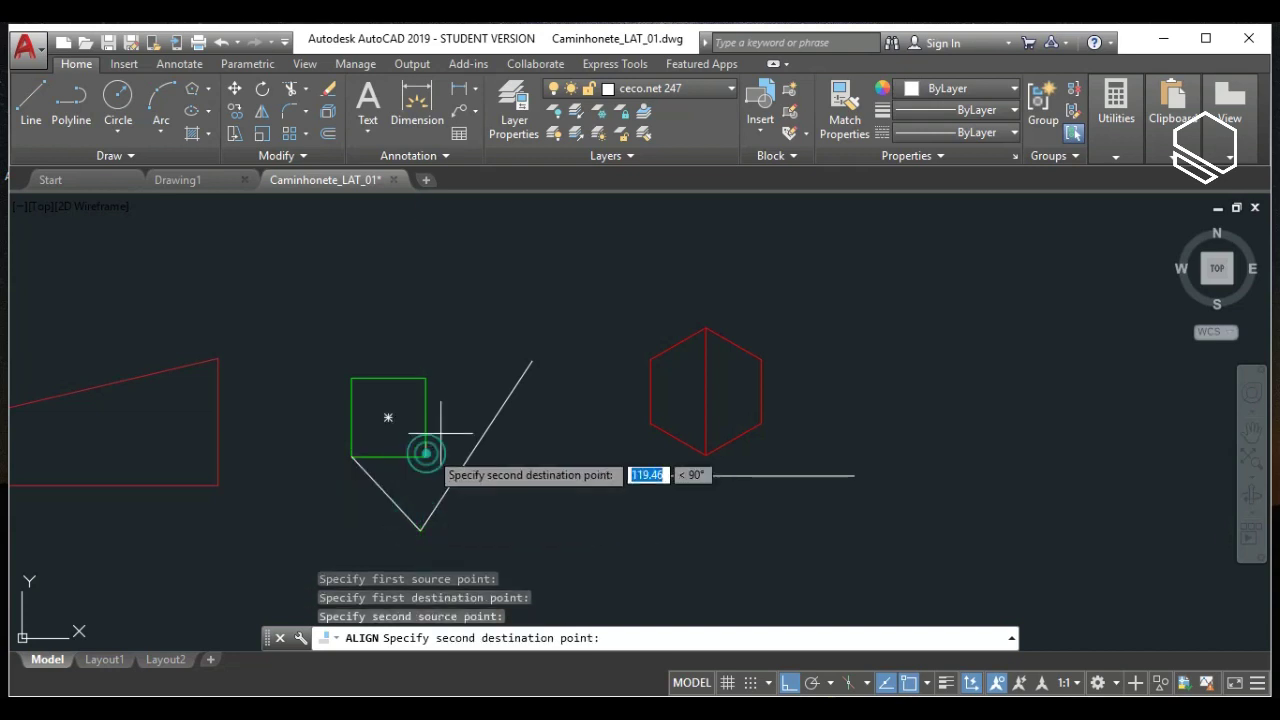
{"action": "left_click", "coordinate": [532, 359]}
{"action": "key", "text": "Return"}
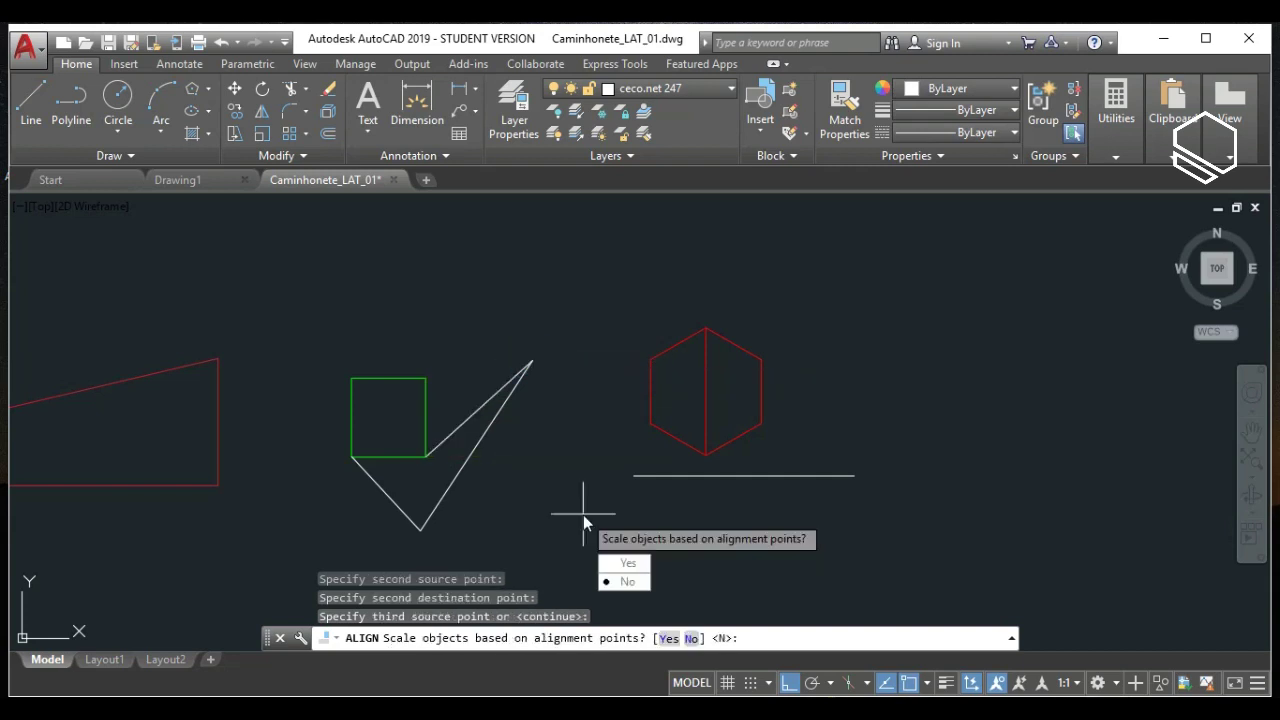
{"action": "key", "text": "Up"}
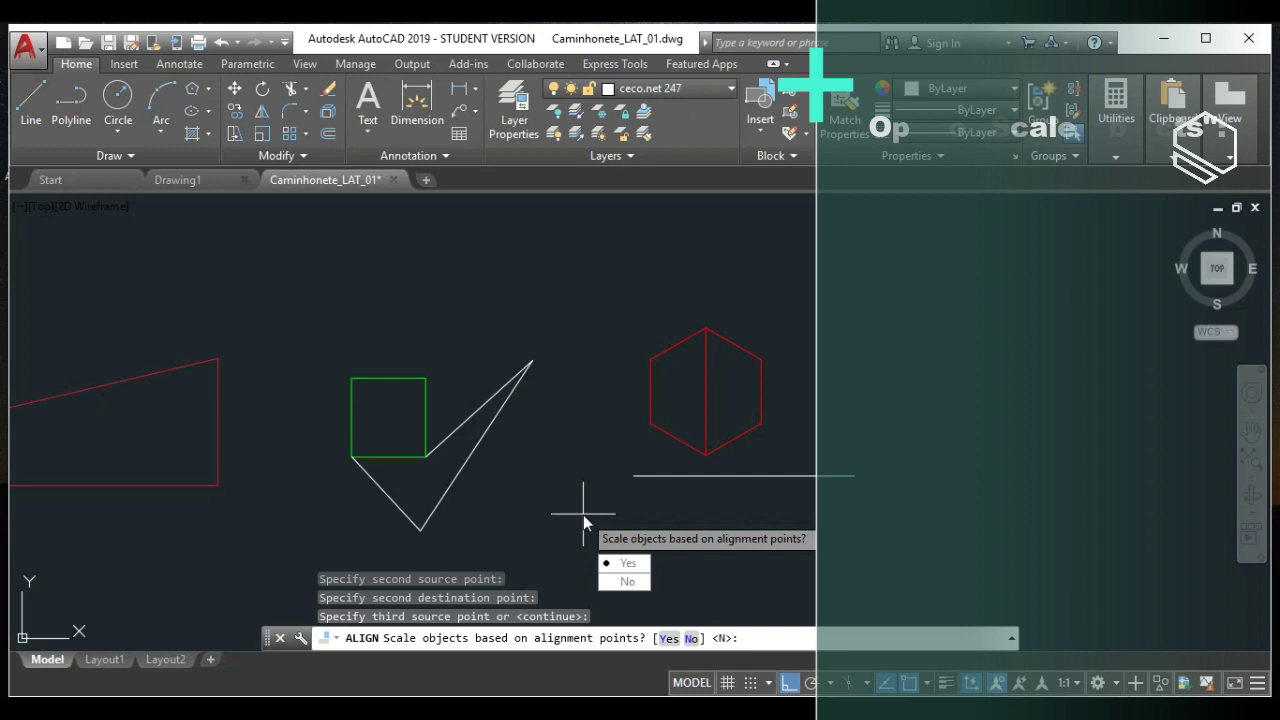
{"action": "key", "text": "Return"}
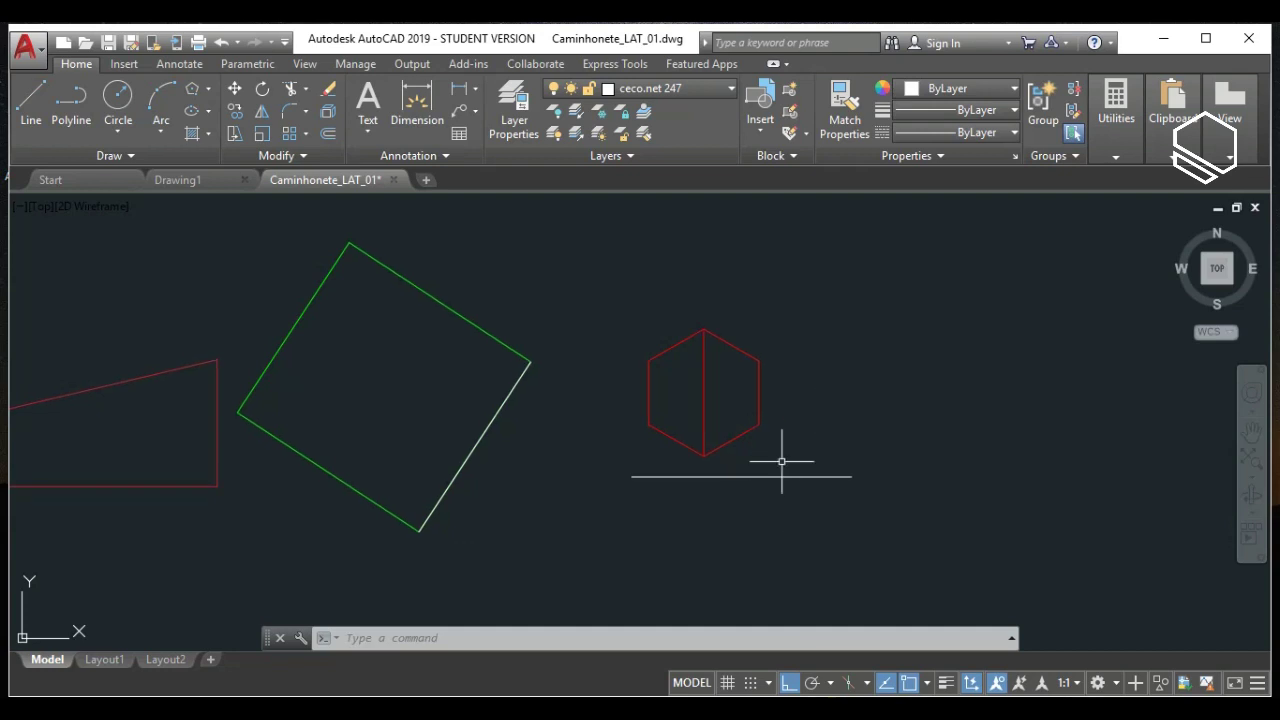
Start Align on the red hexagon group, matching its bottom vertex to the left endpoint of the horizontal white line.
{"action": "left_click", "coordinate": [777, 448]}
{"action": "left_click", "coordinate": [656, 346]}
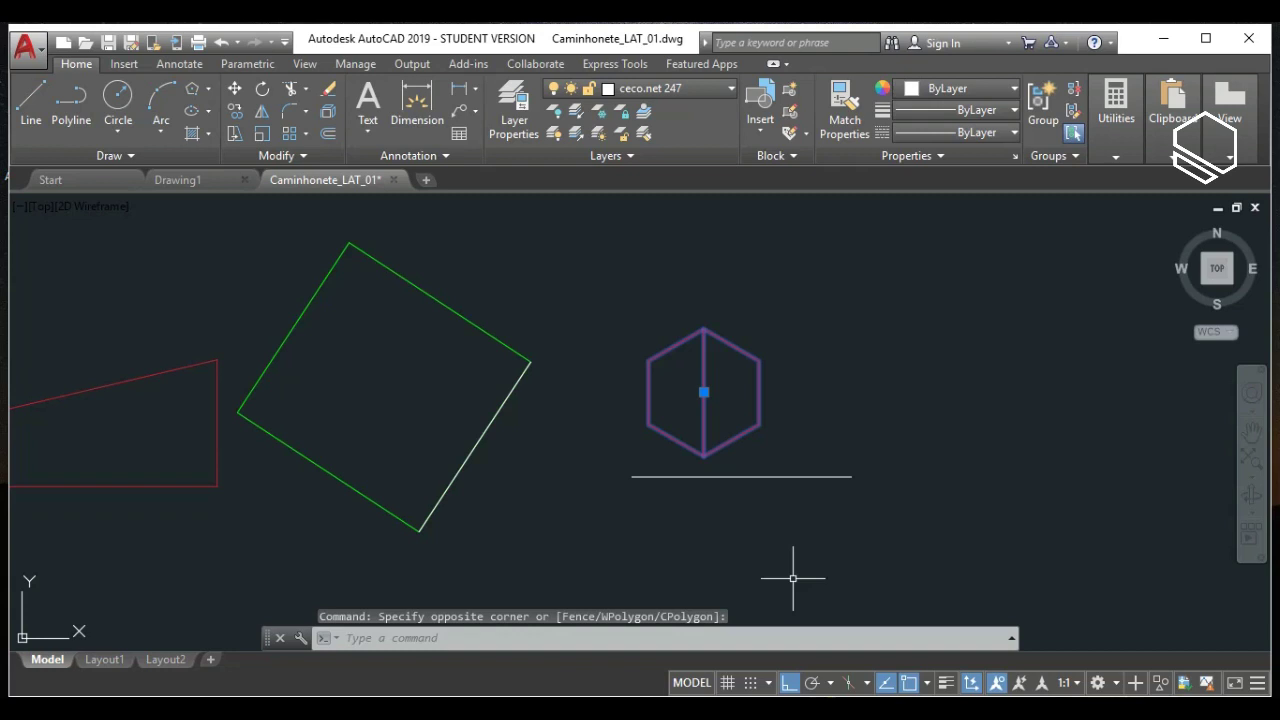
{"action": "type", "text": "al"}
{"action": "key", "text": "Return"}
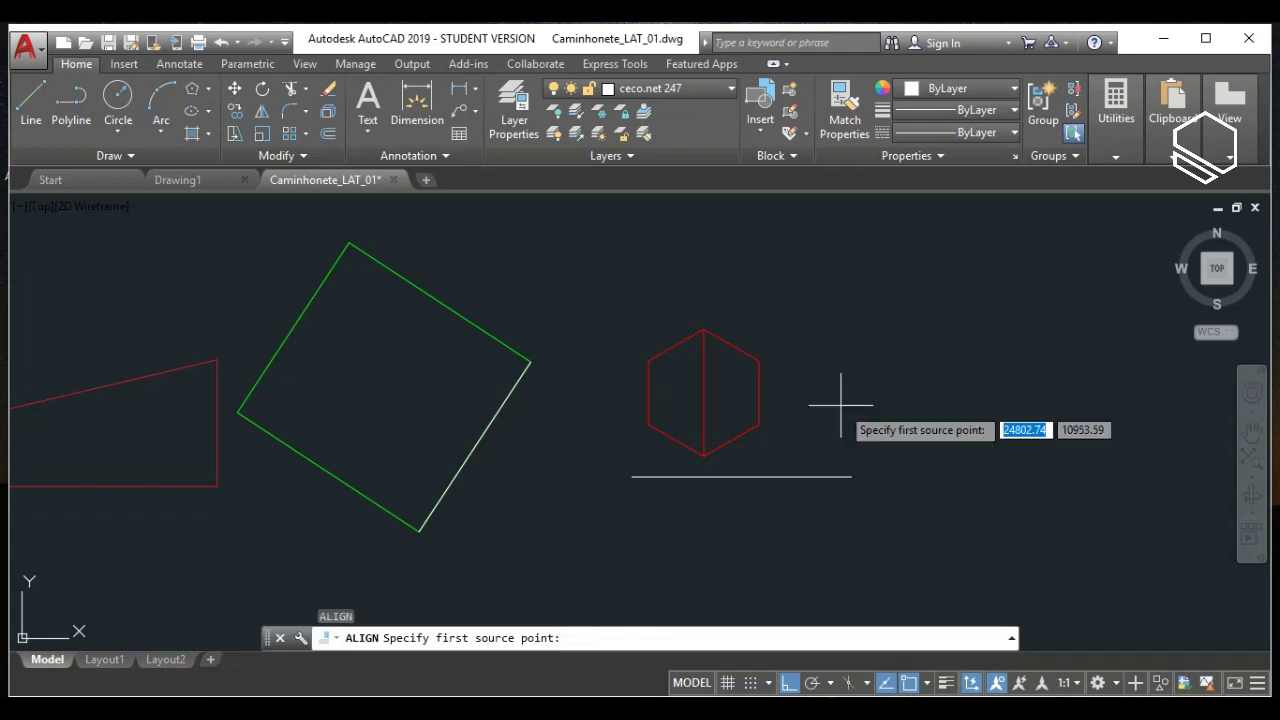
{"action": "left_click", "coordinate": [704, 455]}
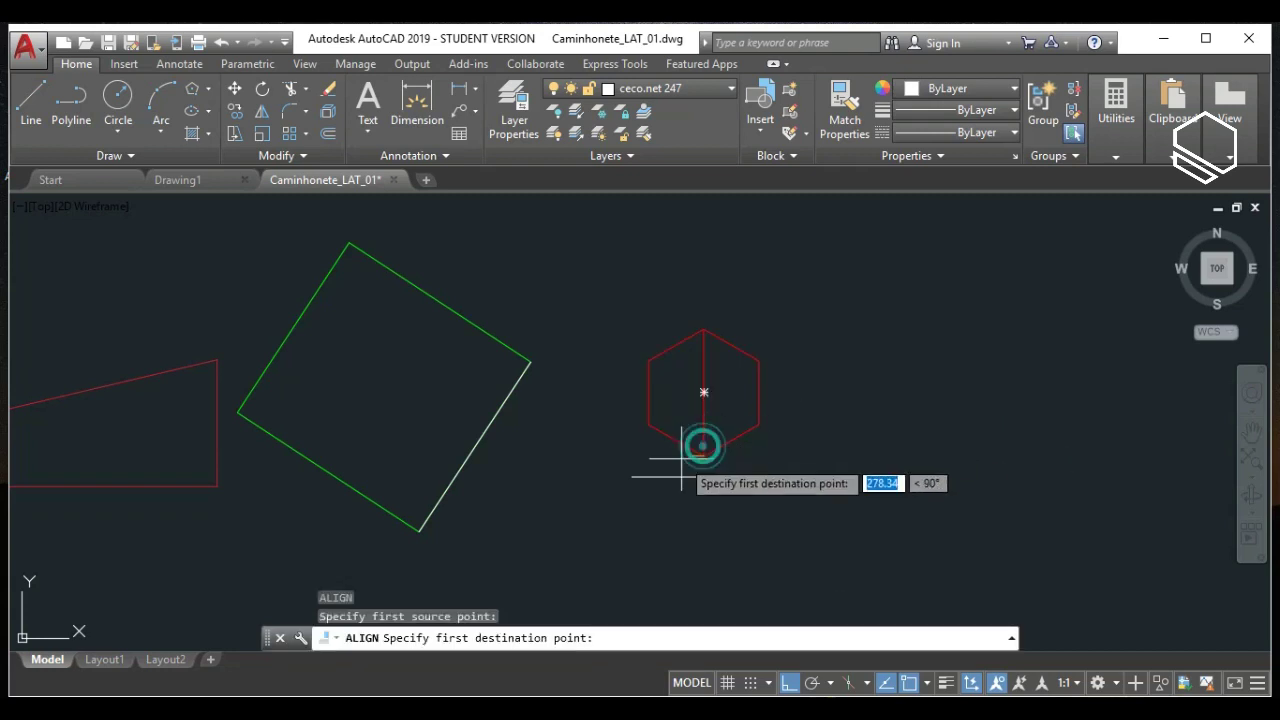
{"action": "left_click", "coordinate": [632, 476]}
Match the hexagon's top vertex to the horizontal line's right endpoint without a third point or scaling, and undo the alignment.
{"action": "left_click", "coordinate": [704, 329]}
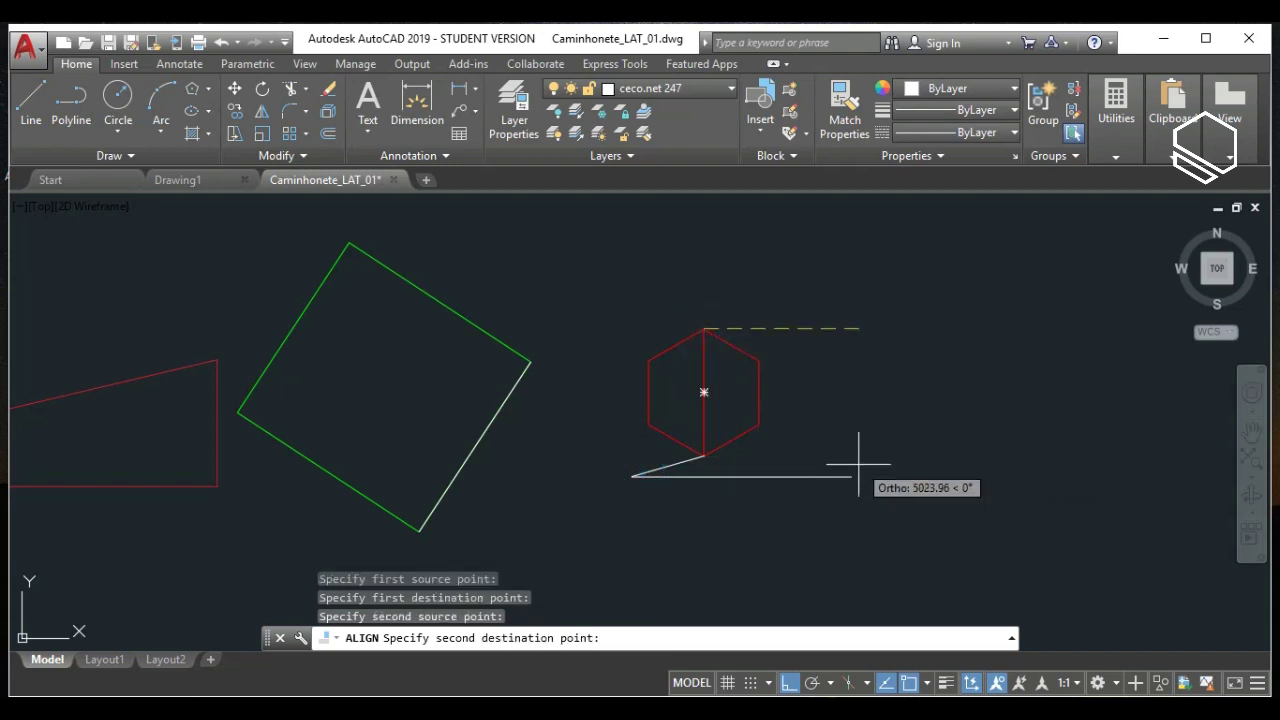
{"action": "left_click", "coordinate": [851, 476]}
{"action": "key", "text": "Return"}
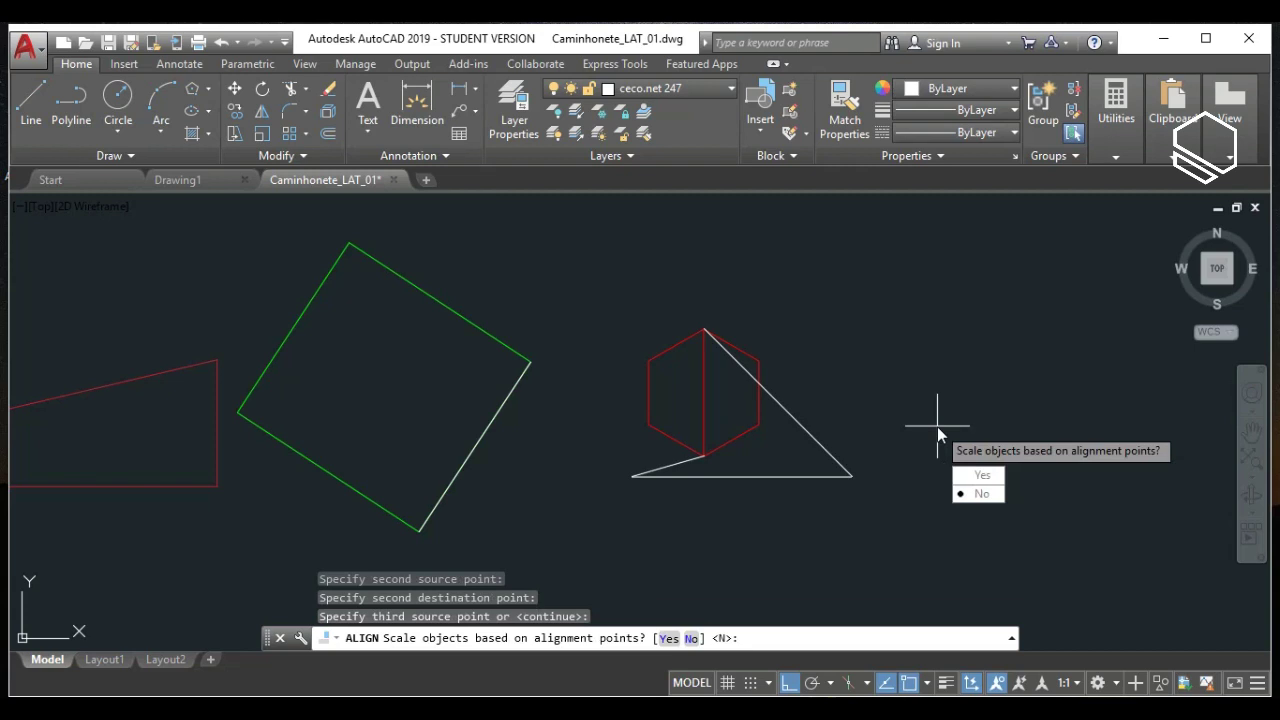
{"action": "key", "text": "Return"}
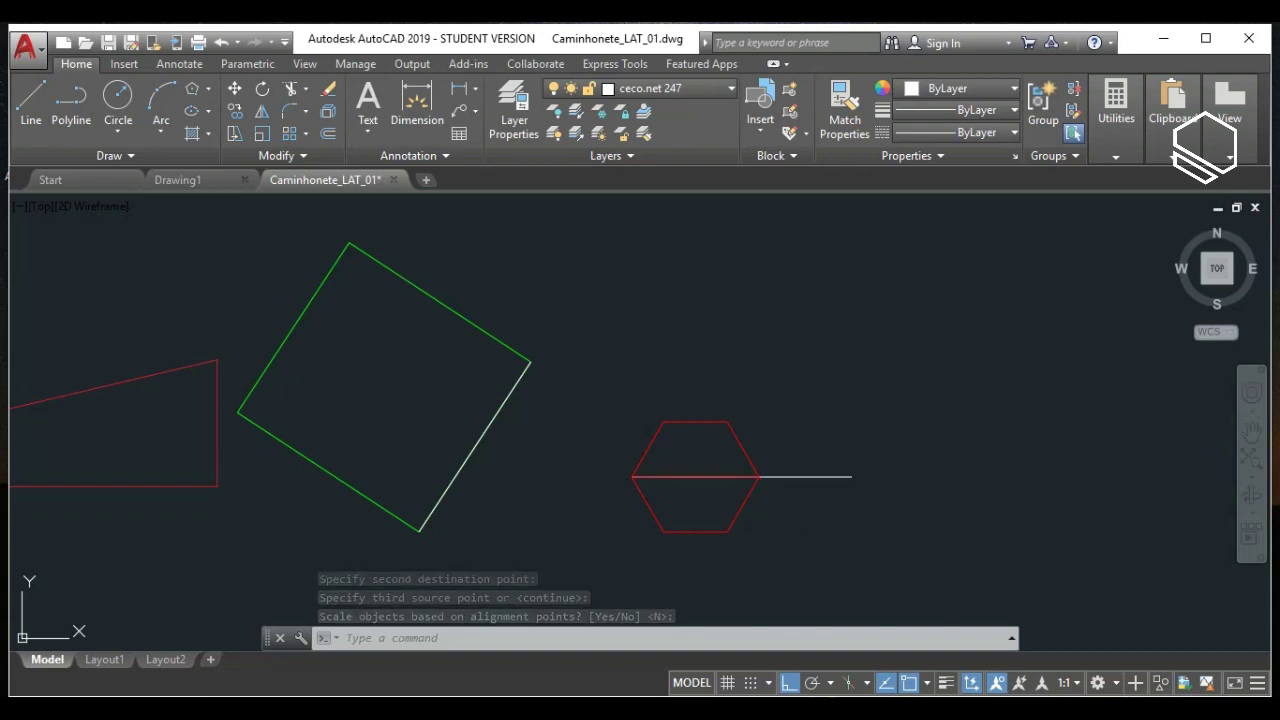
{"action": "key", "text": "ctrl+z"}
Restart Align on the red hexagon group and match its bottom vertex to the horizontal line's left endpoint.
{"action": "left_click", "coordinate": [785, 398]}
{"action": "left_click", "coordinate": [720, 375]}
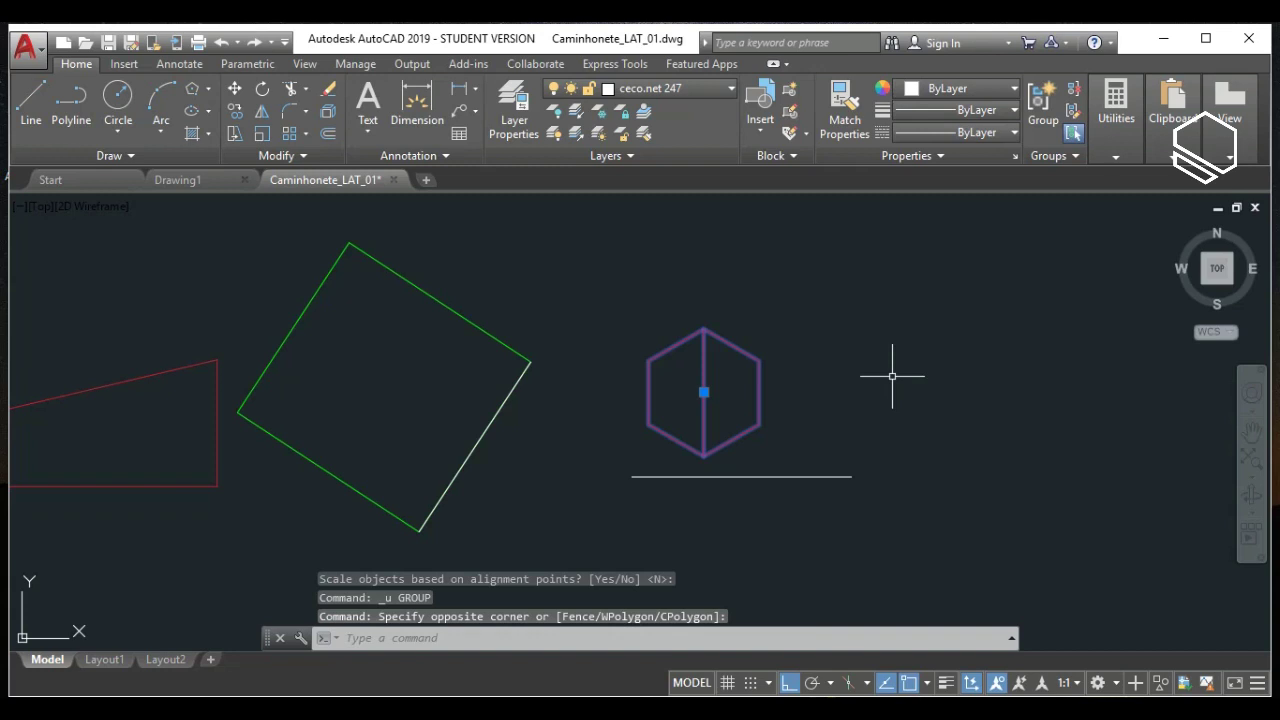
{"action": "type", "text": "al"}
{"action": "key", "text": "Return"}
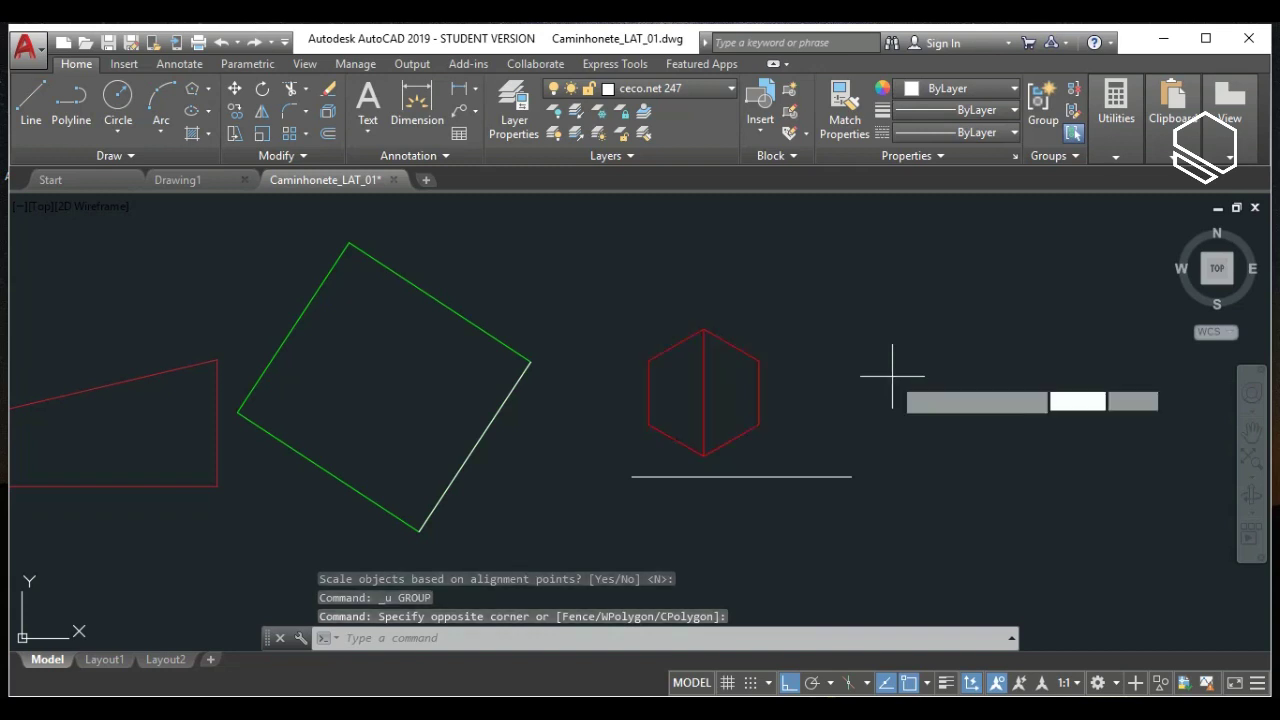
{"action": "left_click", "coordinate": [704, 456]}
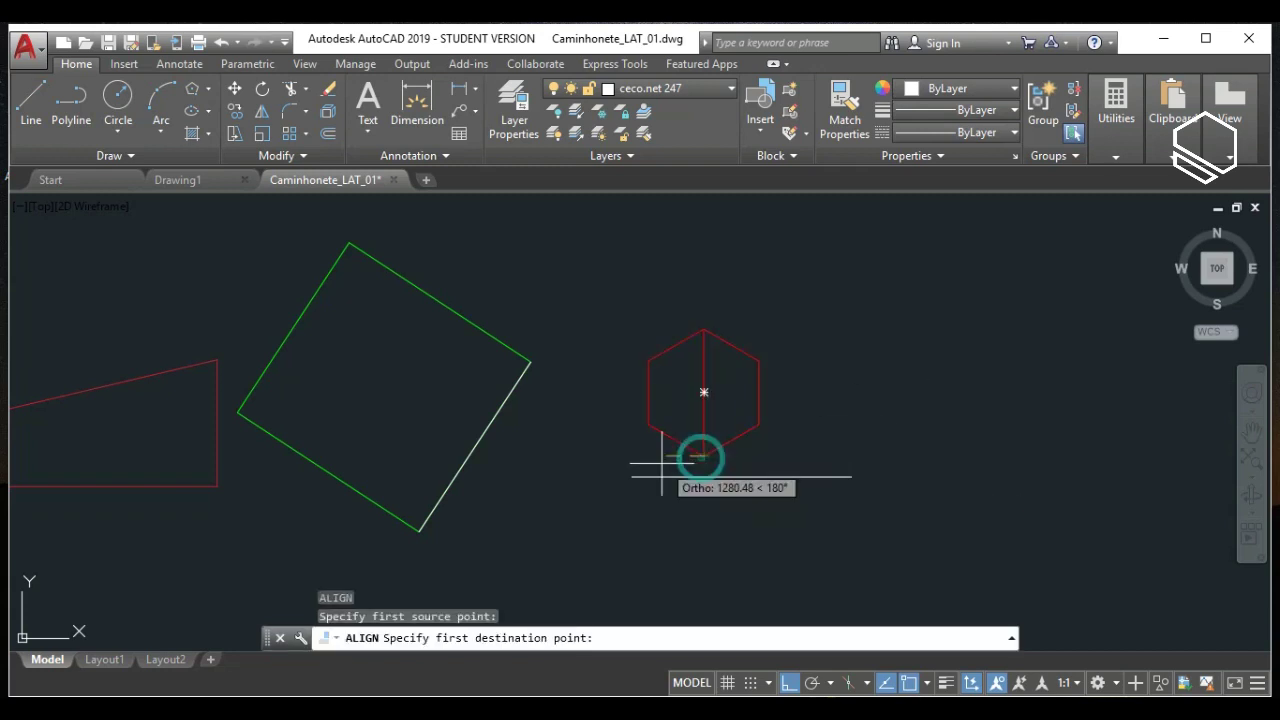
{"action": "left_click", "coordinate": [632, 476]}
Match the hexagon's top vertex to the horizontal line's right endpoint and finish without a third point, scaling the hexagon to the alignment points.
{"action": "left_click", "coordinate": [704, 330]}
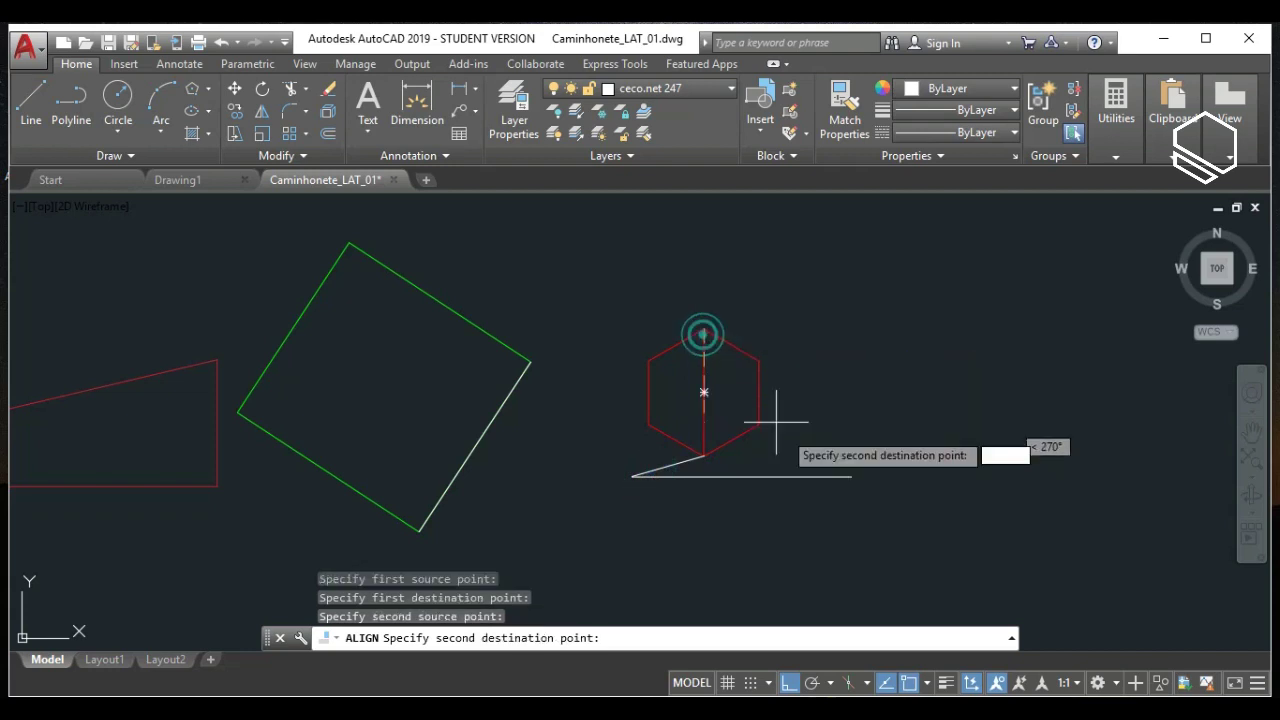
{"action": "left_click", "coordinate": [850, 475]}
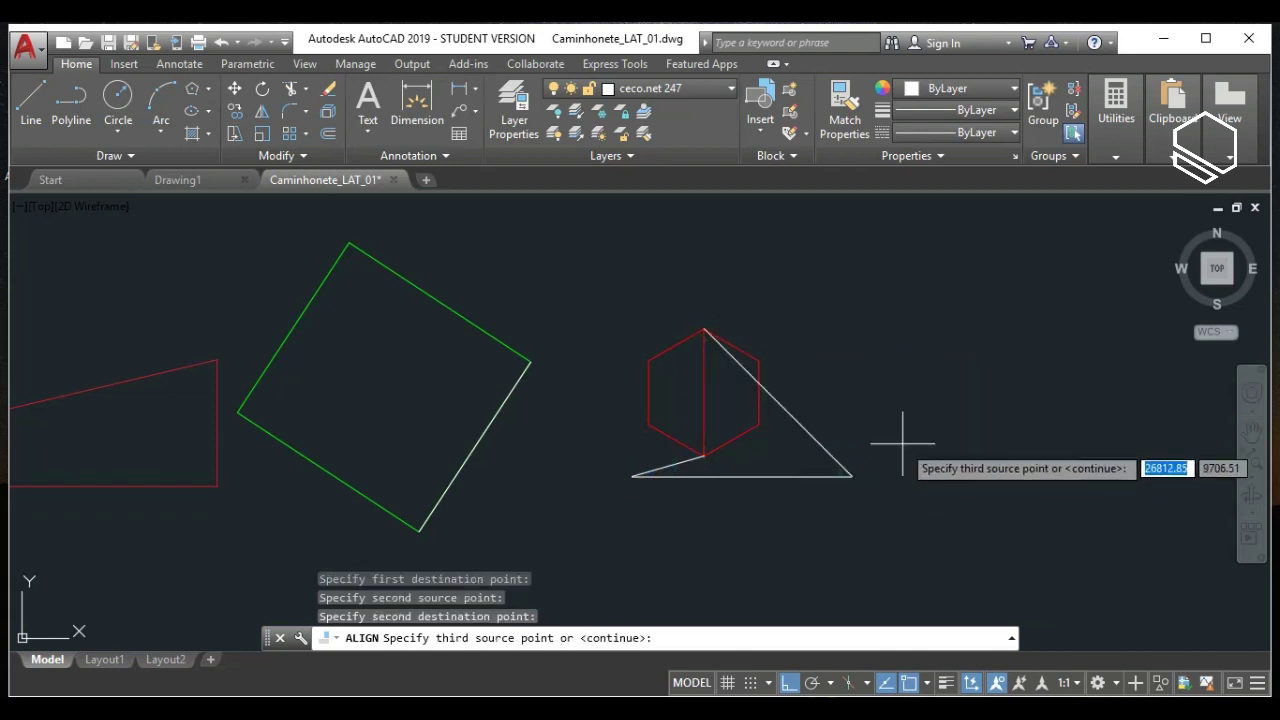
{"action": "key", "text": "Return"}
{"action": "key", "text": "Down"}
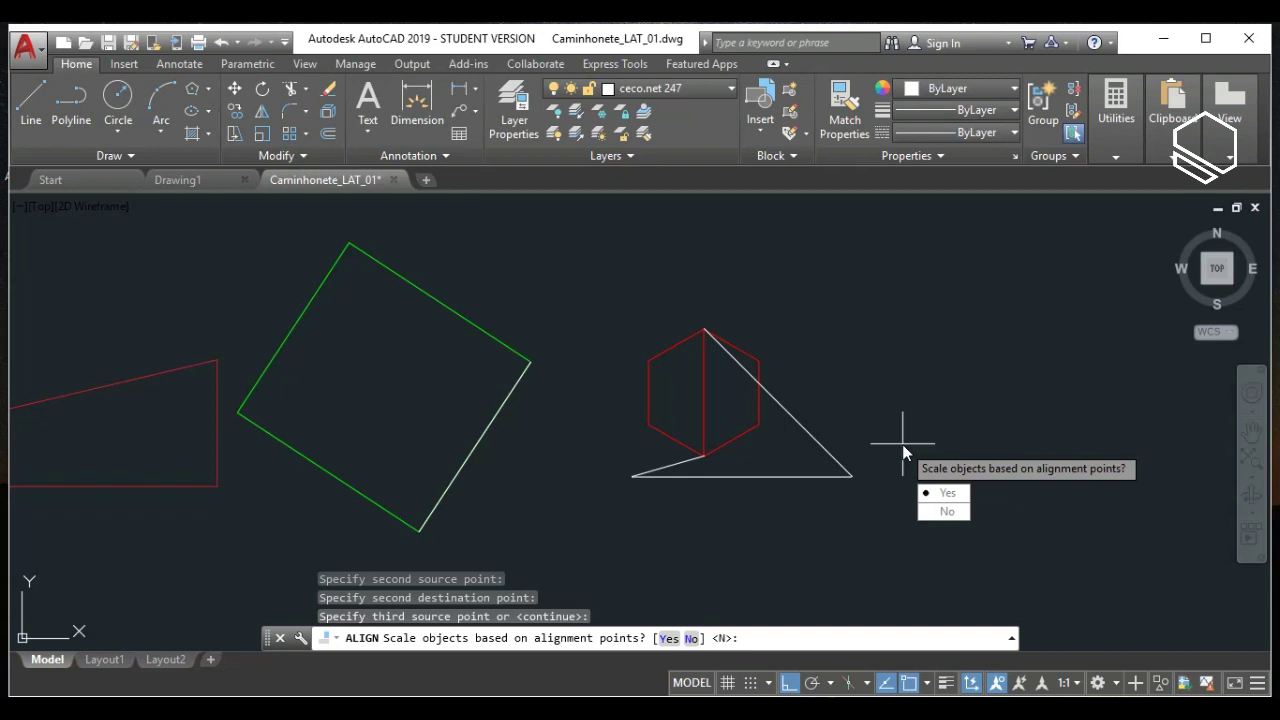
{"action": "key", "text": "Return"}
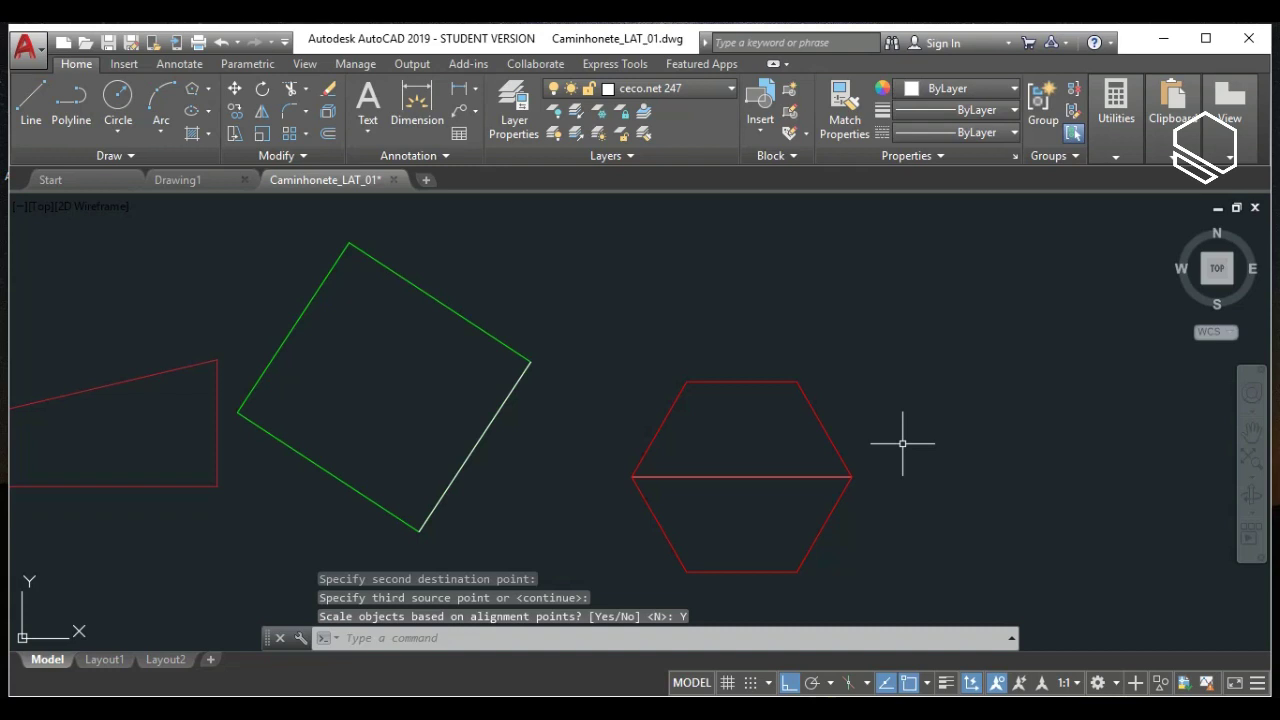